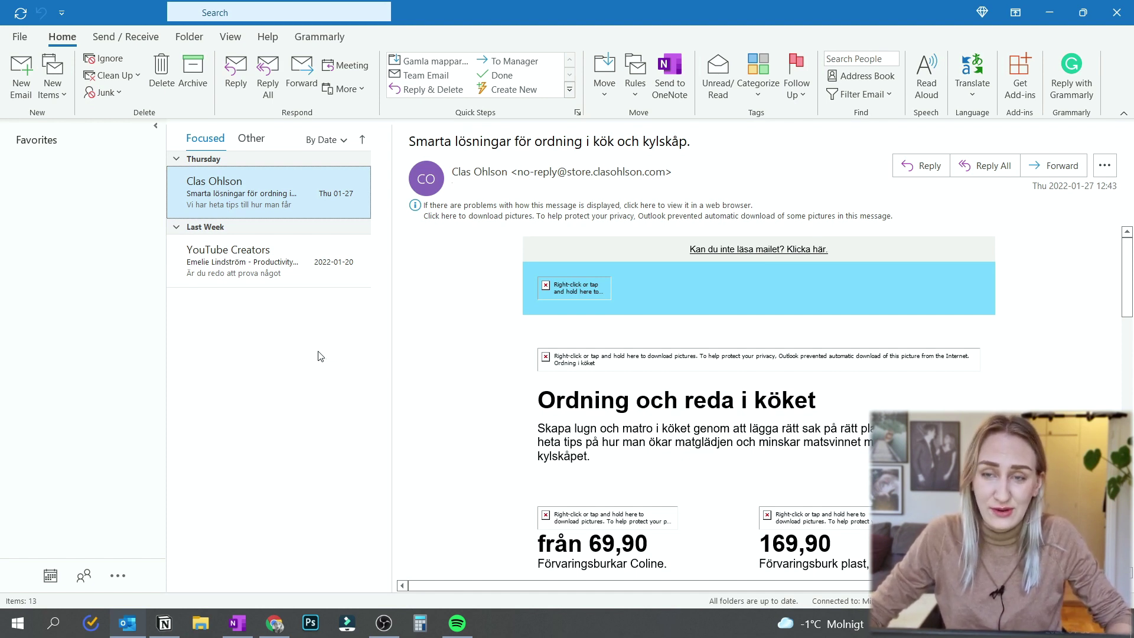
Step: Delete the Filmora Teams newsletter from the inbox
scroll(901, 341, "down", 10)
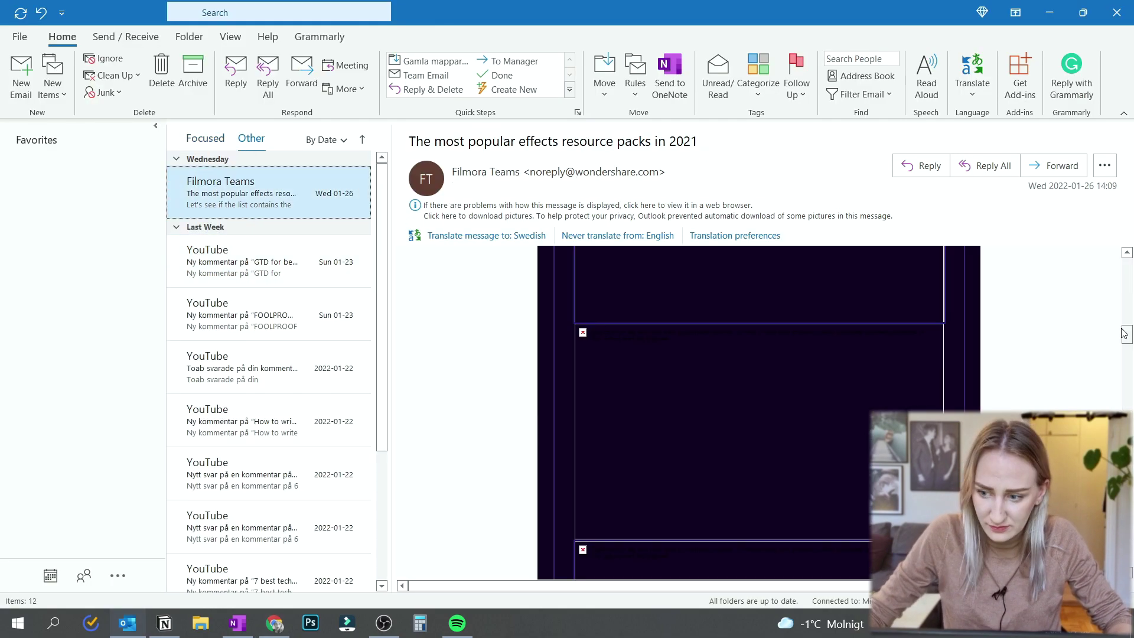
scroll(756, 354, "down", 10)
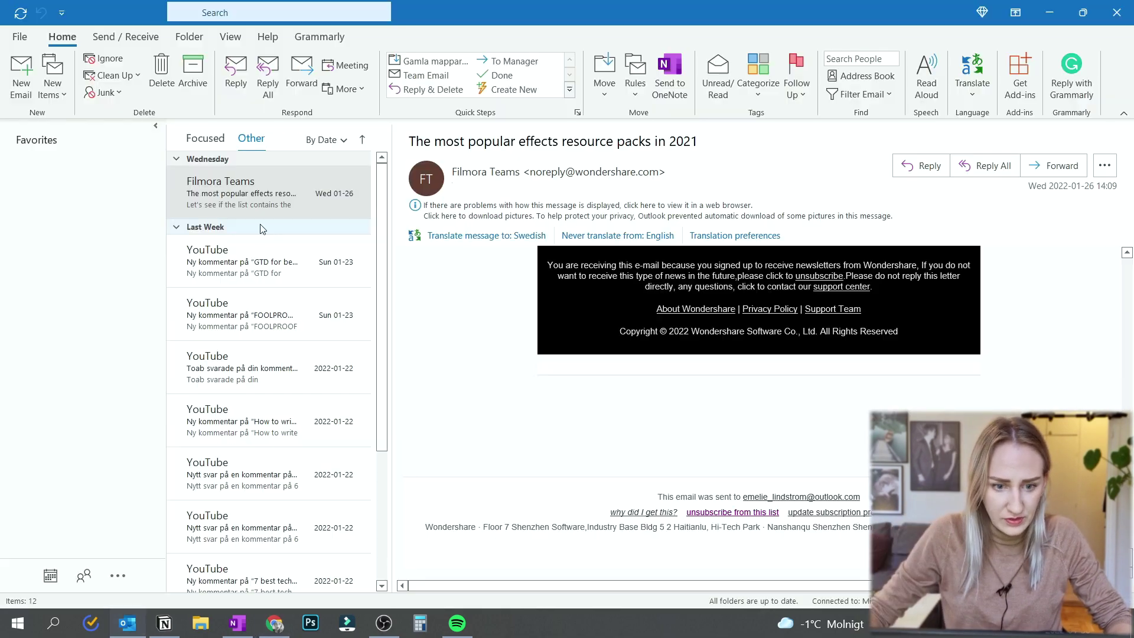
key("Delete")
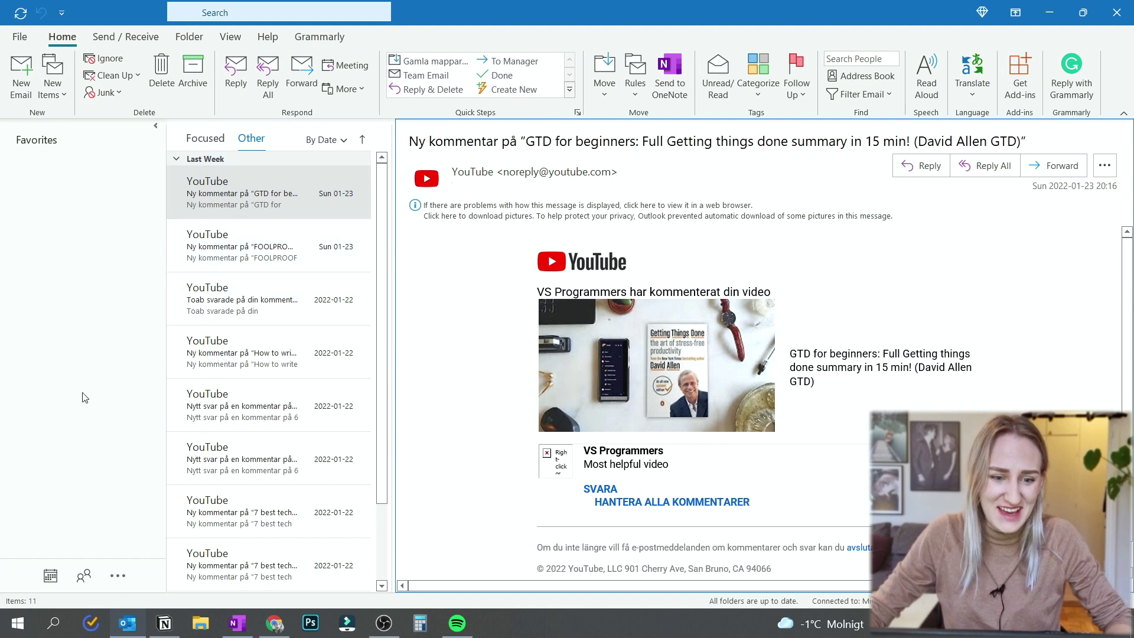
Step: Review what remains in the Focused tab, then return to the Other tab's YouTube emails
scroll(202, 354, "down", 2)
left_click(205, 137)
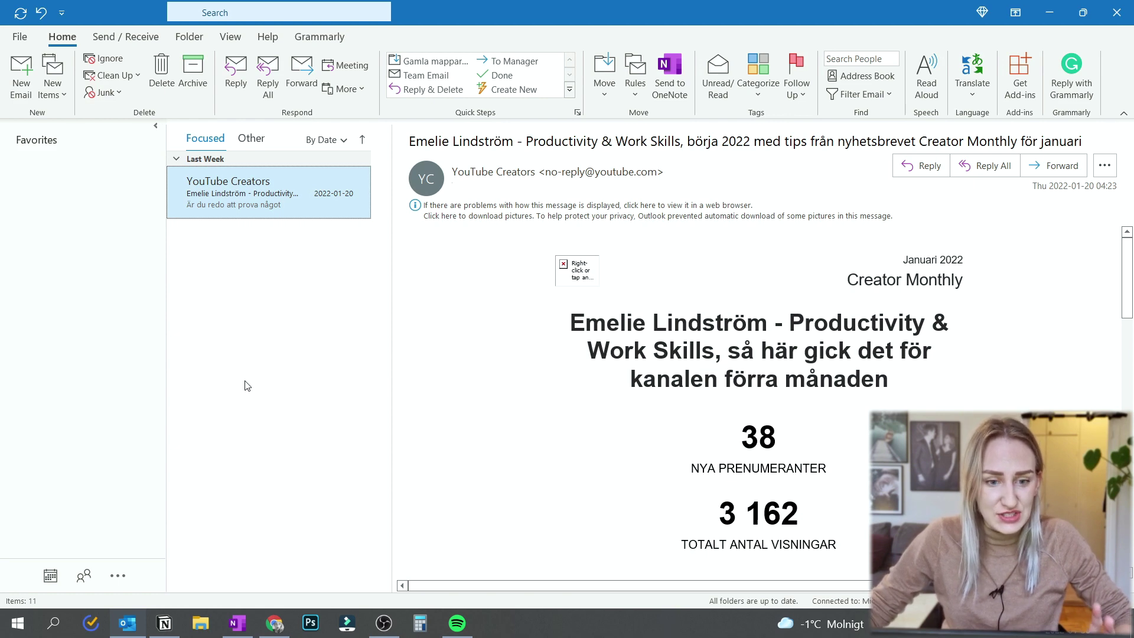
left_click(252, 139)
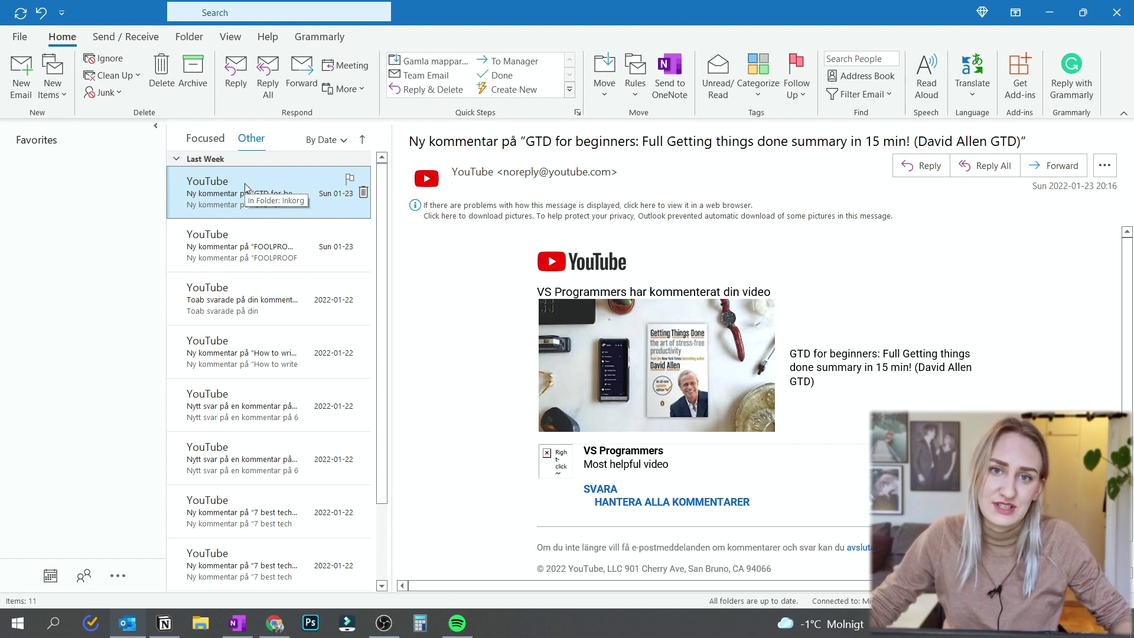
Step: Turn off Show Focused Inbox so Focused and Other mail appear in one list
left_click(230, 37)
left_click(269, 76)
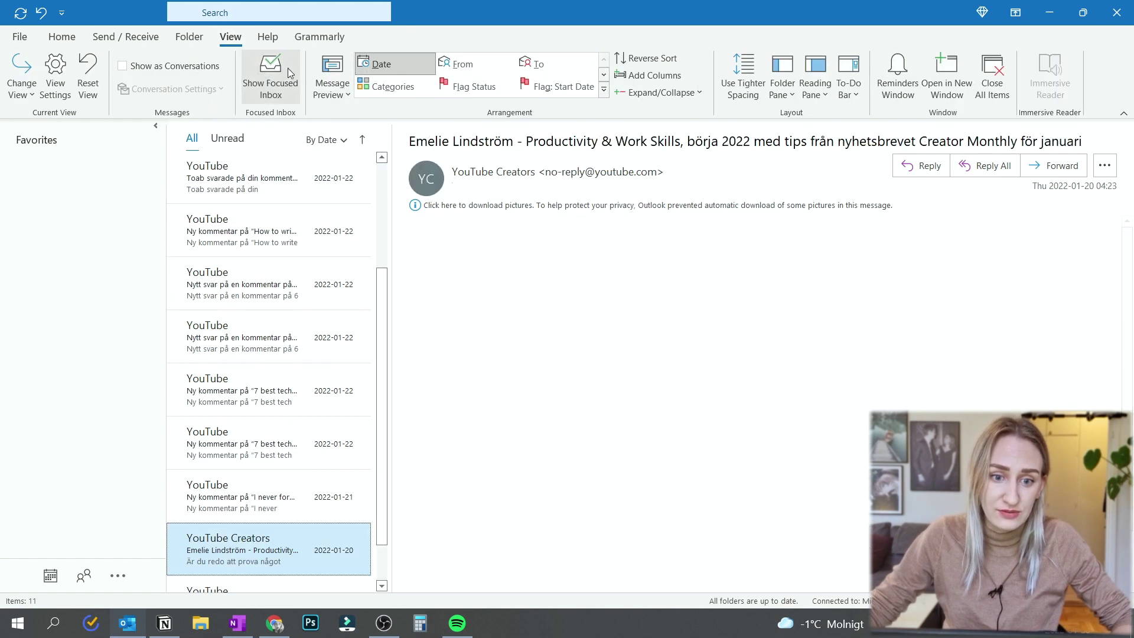
scroll(265, 236, "up", 3)
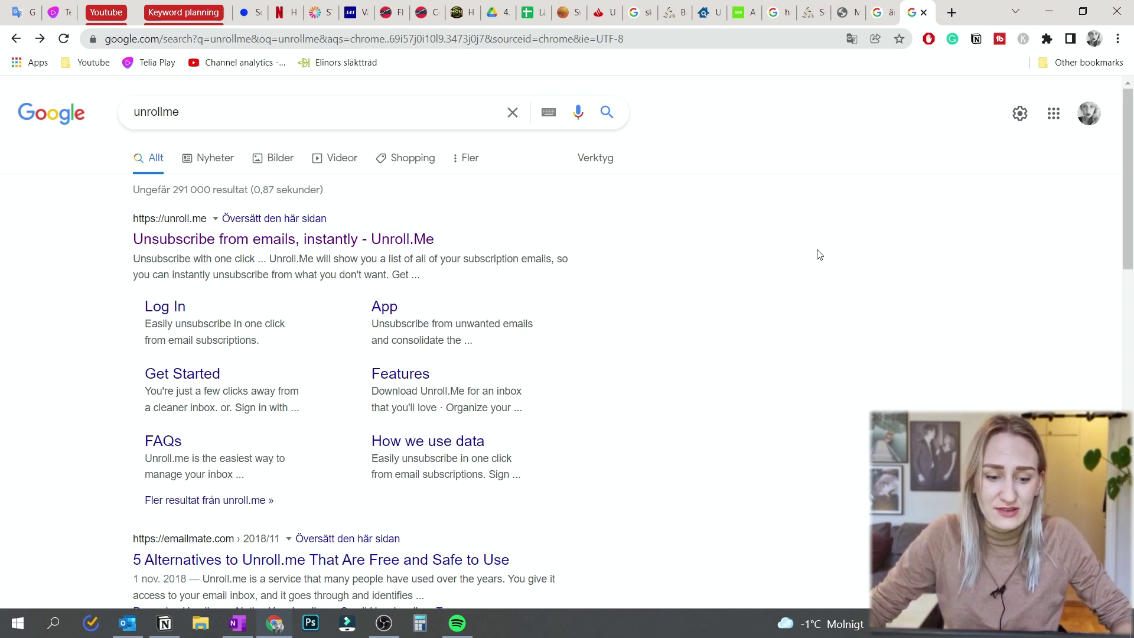
Step: Open the Unroll.Me result from the Google search for unrollme
left_click(193, 245)
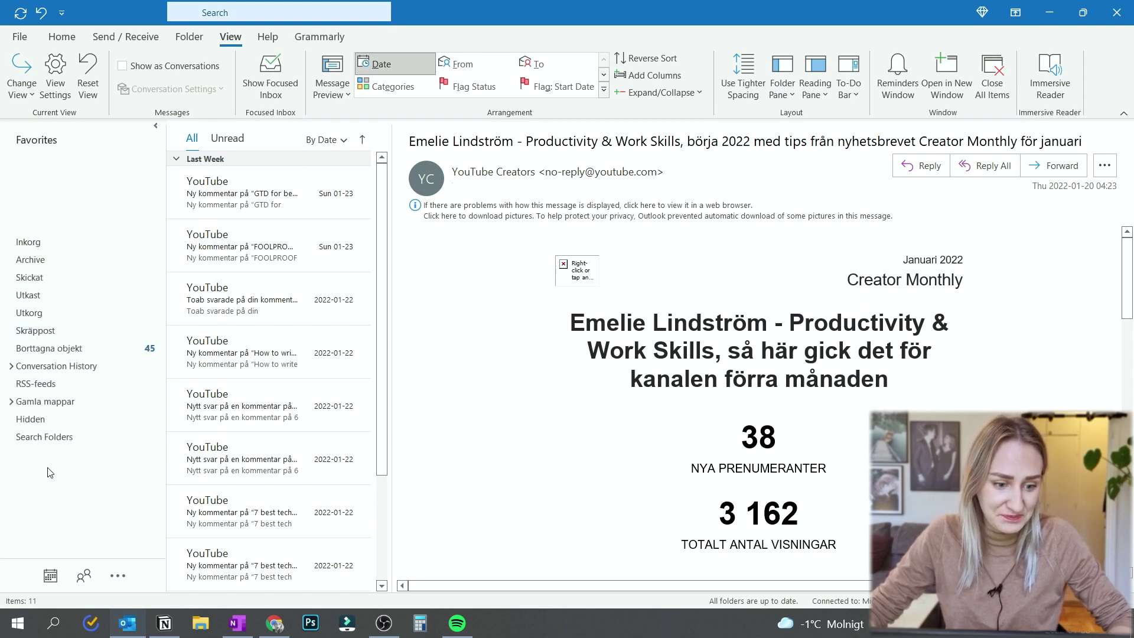
Step: Create a new mail folder named 'before 2022'
right_click(65, 233)
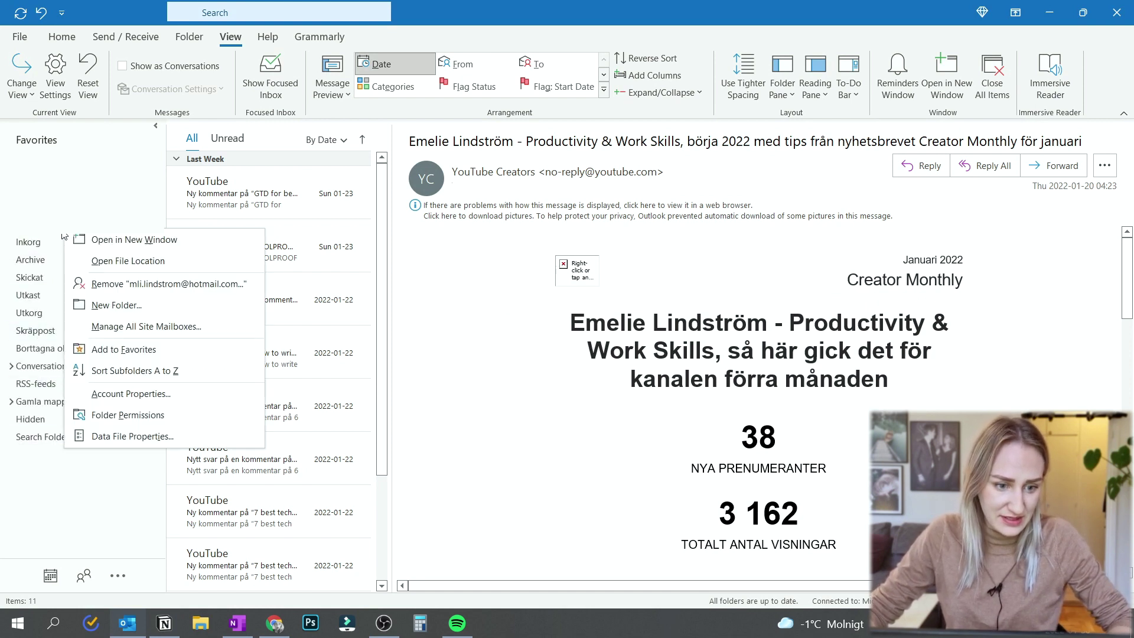
left_click(112, 304)
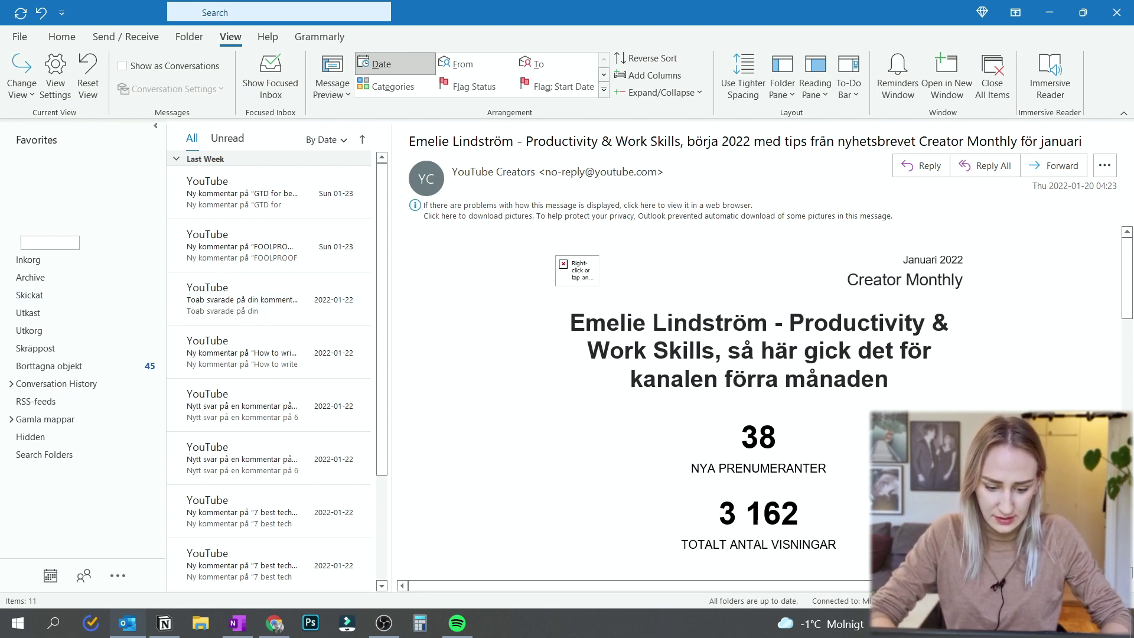
type("before 2022")
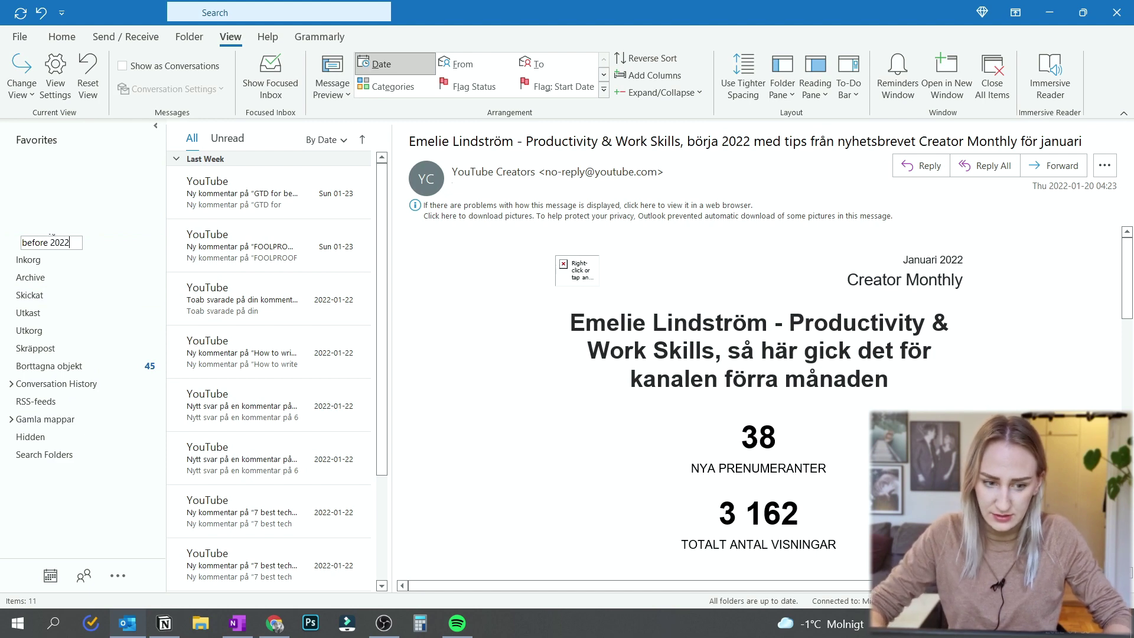
key("Return")
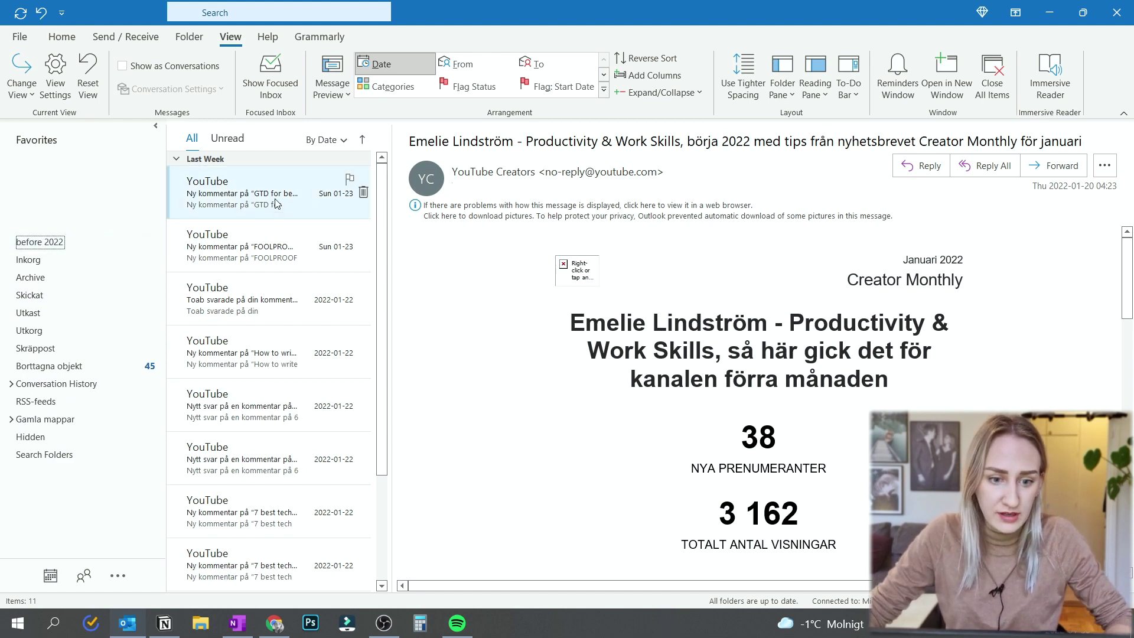
Step: Move all inbox emails into the 'before 2022' folder
left_click(265, 181)
key("ctrl+a")
left_click_drag(267, 222, 83, 250)
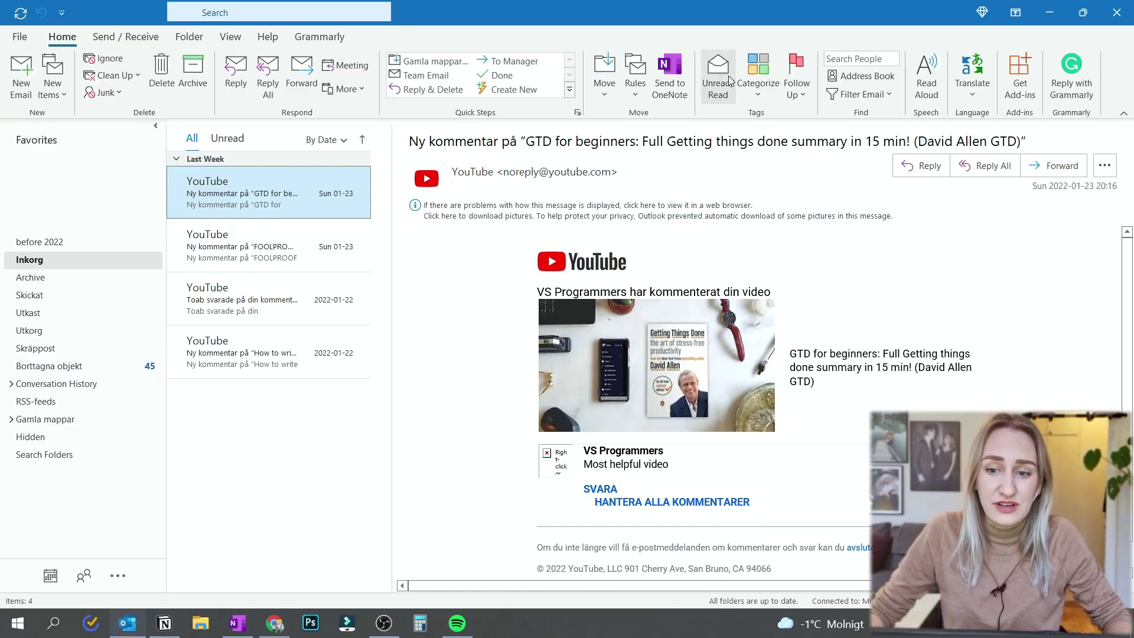
left_click(749, 97)
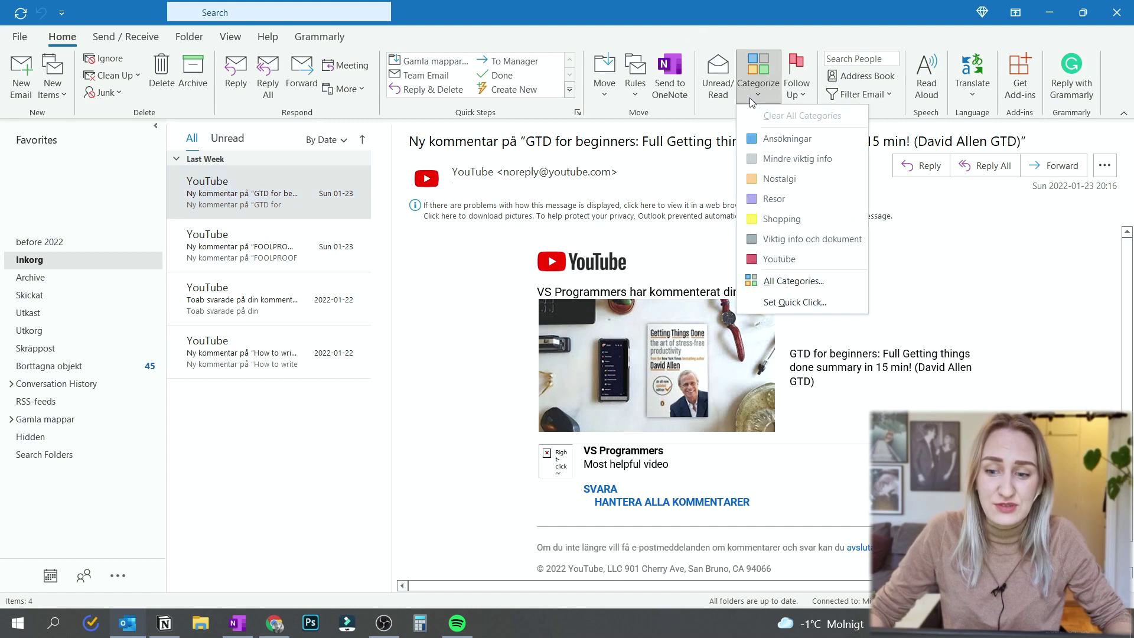
left_click(789, 239)
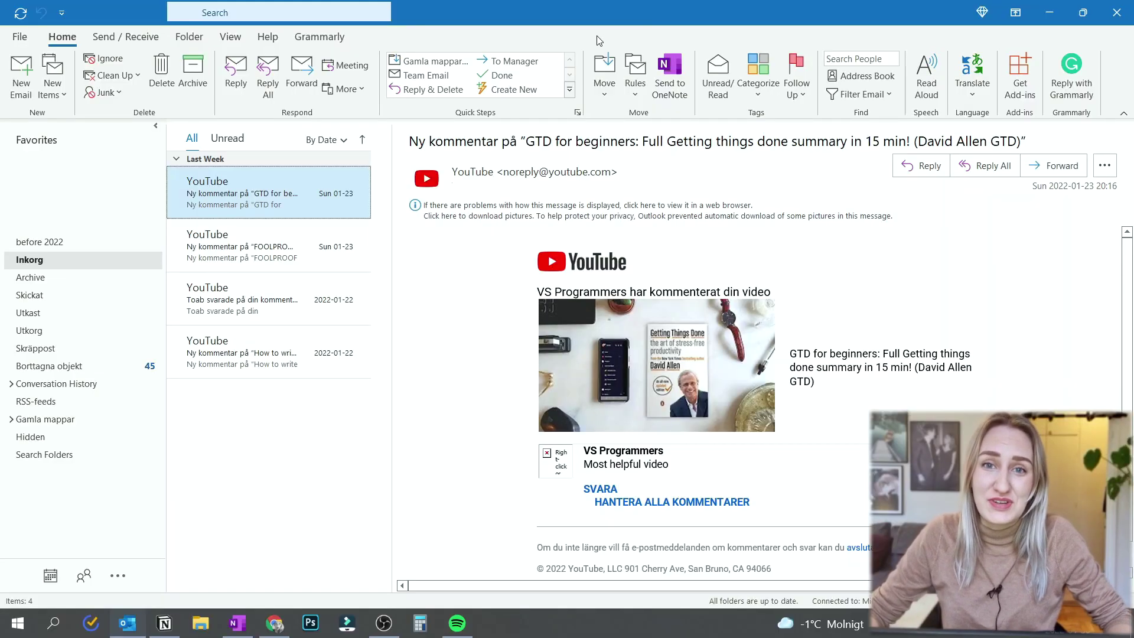
left_click(757, 77)
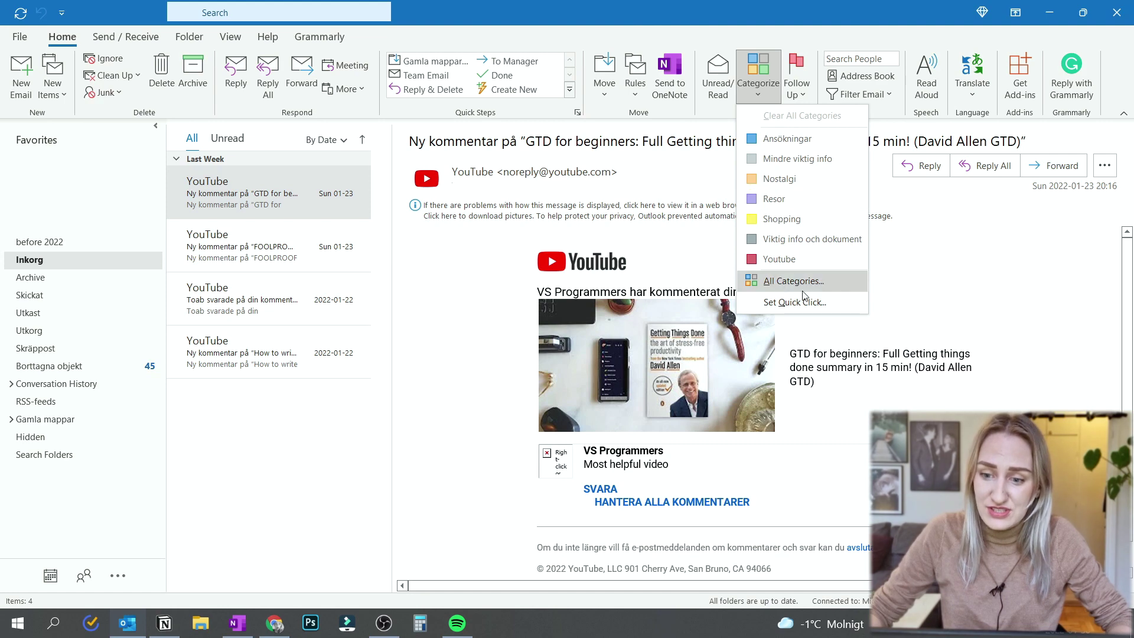
left_click(827, 282)
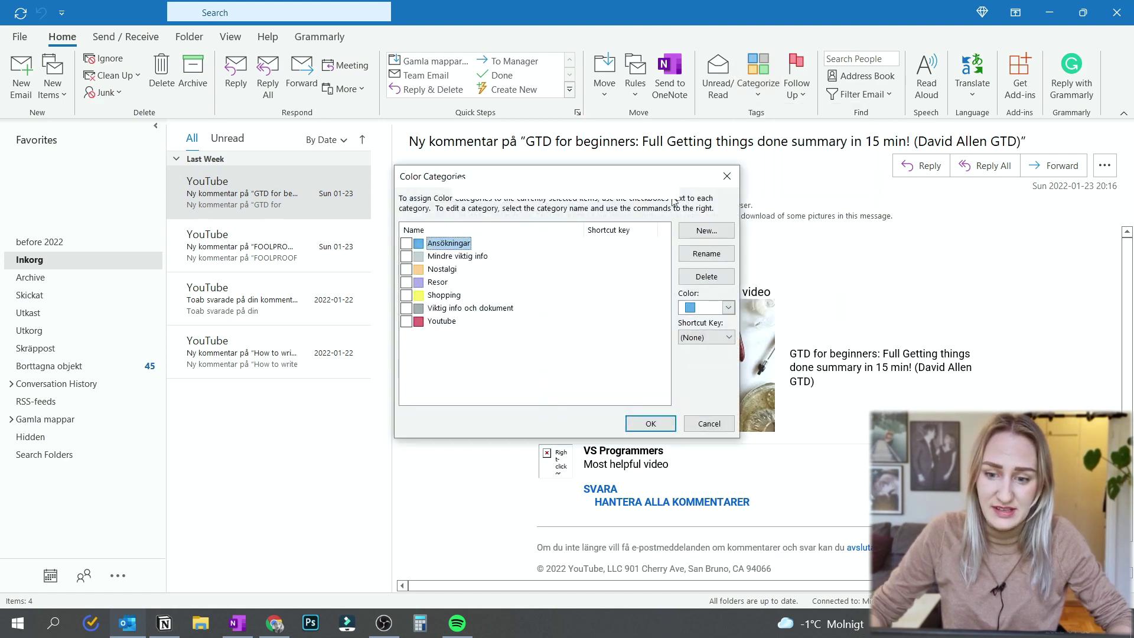
left_click(706, 230)
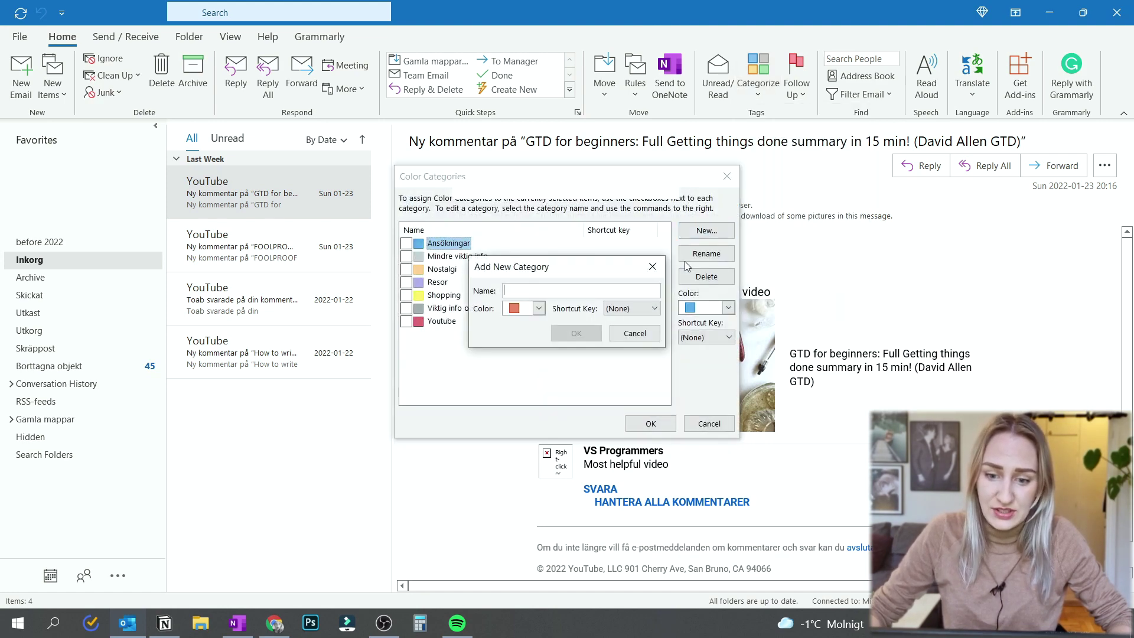
left_click(539, 309)
left_click(630, 336)
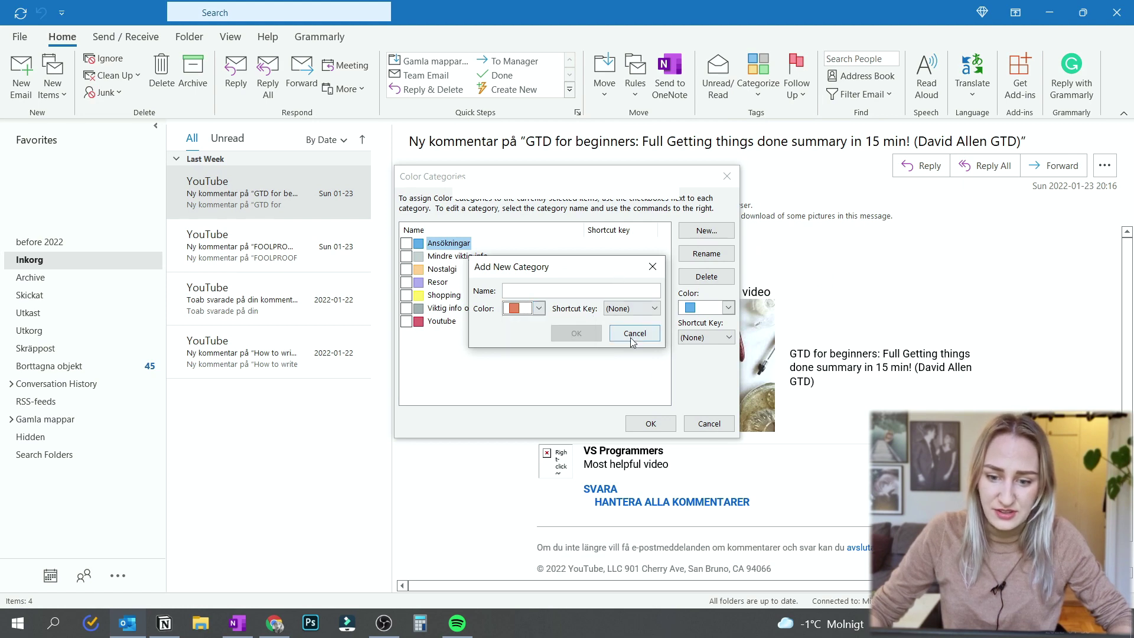
left_click(631, 334)
left_click(707, 423)
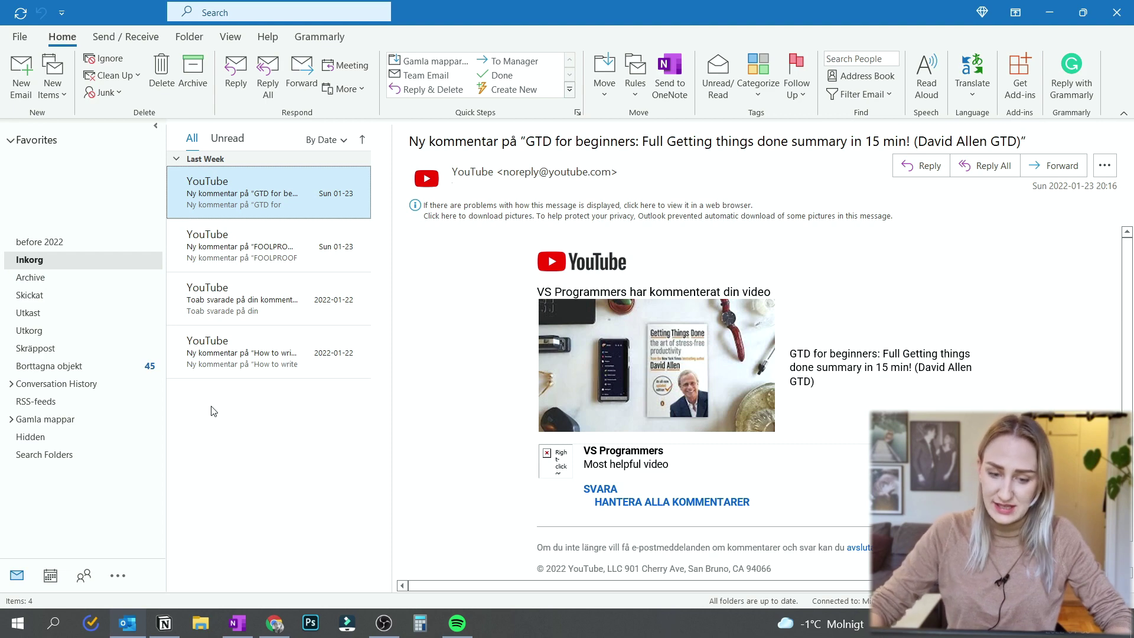
Step: Archive the GTD comment email, confirm it in Archive, then view the 'before 2022' folder
key("BackSpace")
left_click(74, 279)
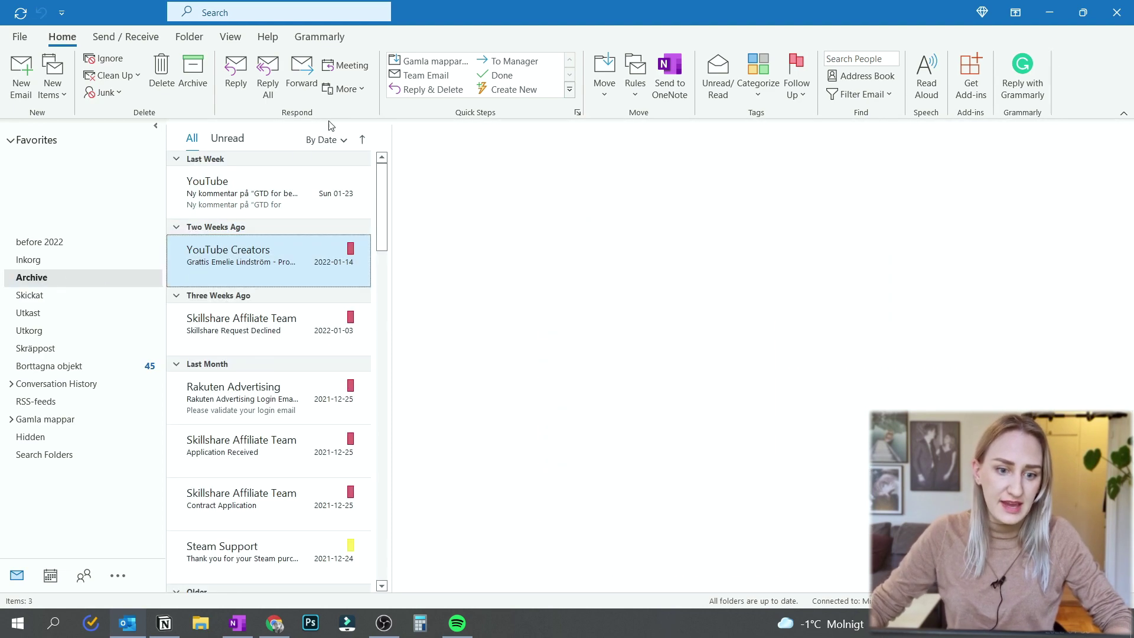
left_click(282, 175)
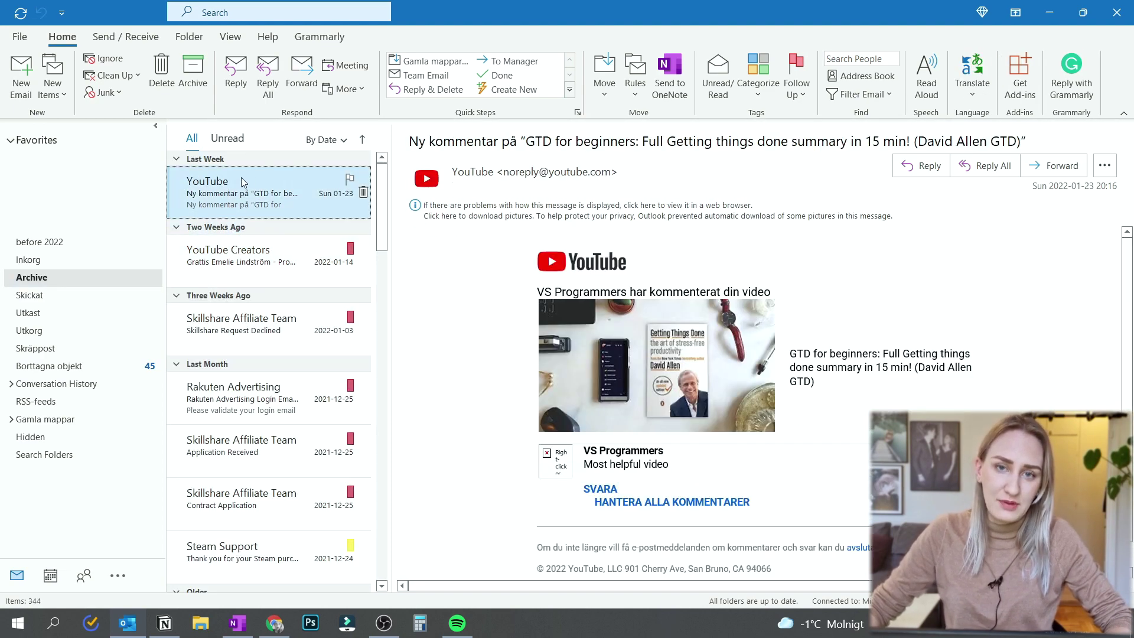
left_click(40, 242)
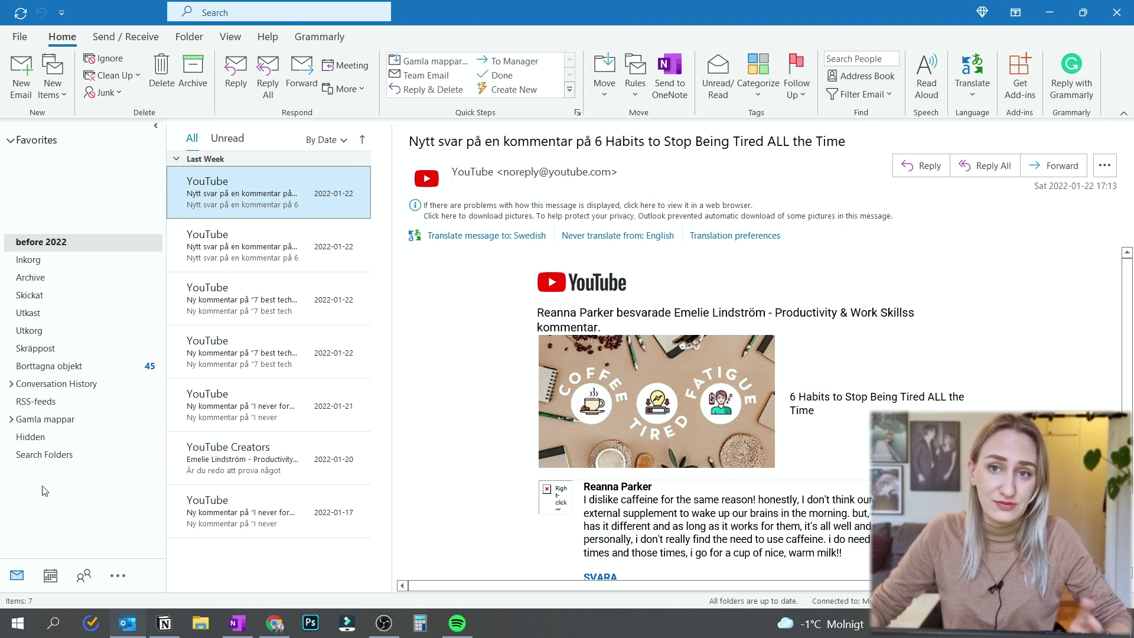
Step: Create a new mail folder named 'To do'
right_click(85, 242)
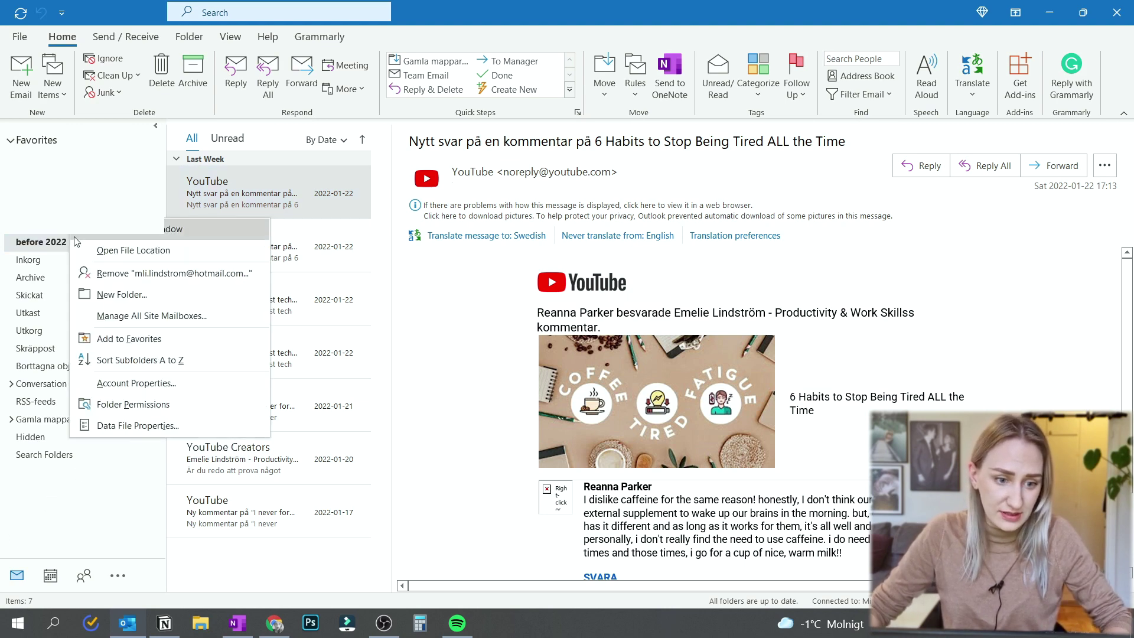
left_click(119, 294)
type("T")
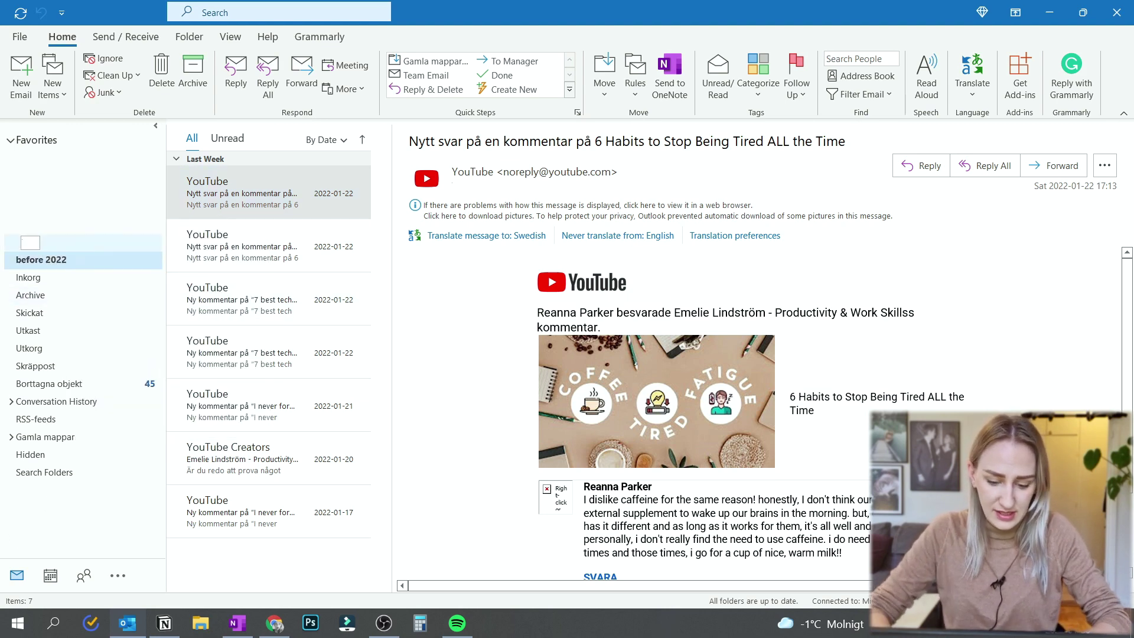
type("o do")
key("Return")
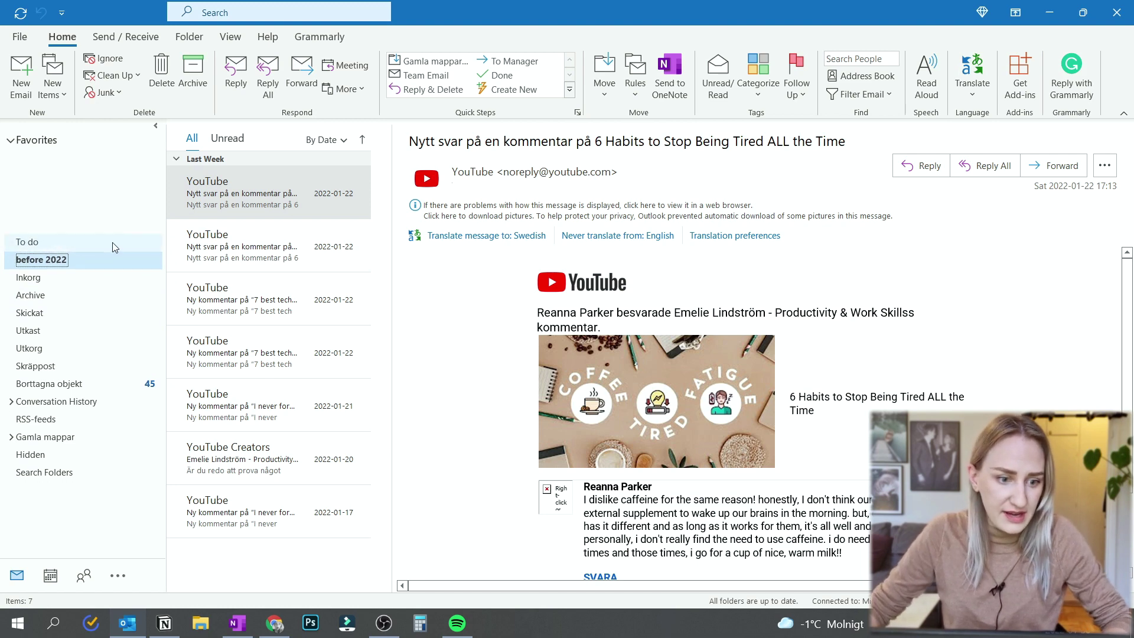
Step: Set the To do folder's properties to show the total number of items
left_click(111, 242)
right_click(79, 242)
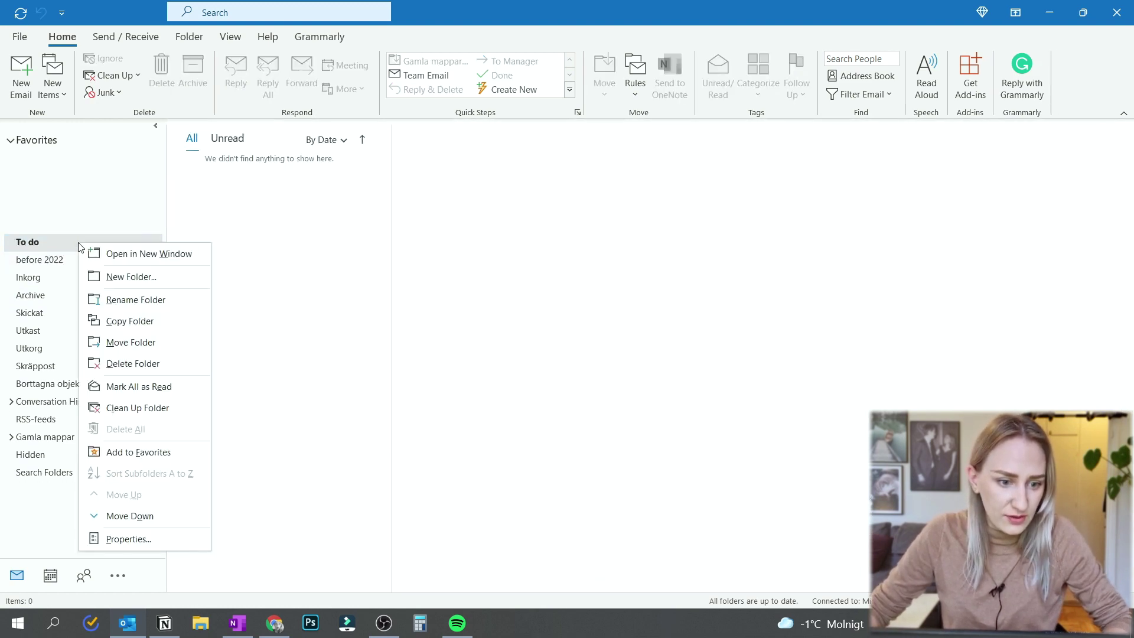
left_click(135, 539)
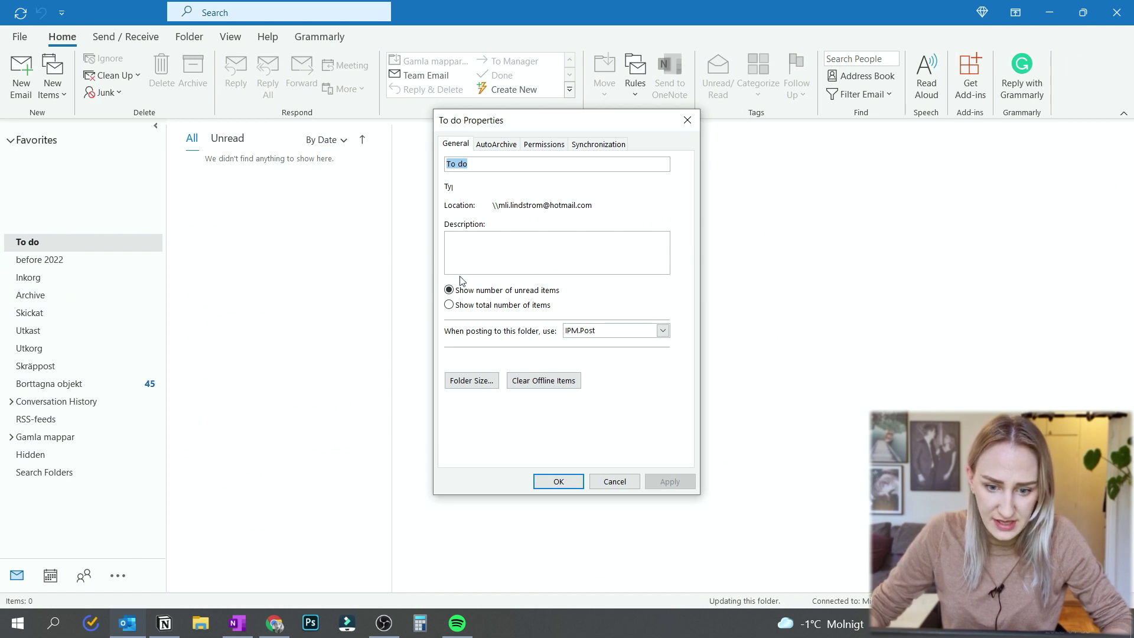
left_click(542, 313)
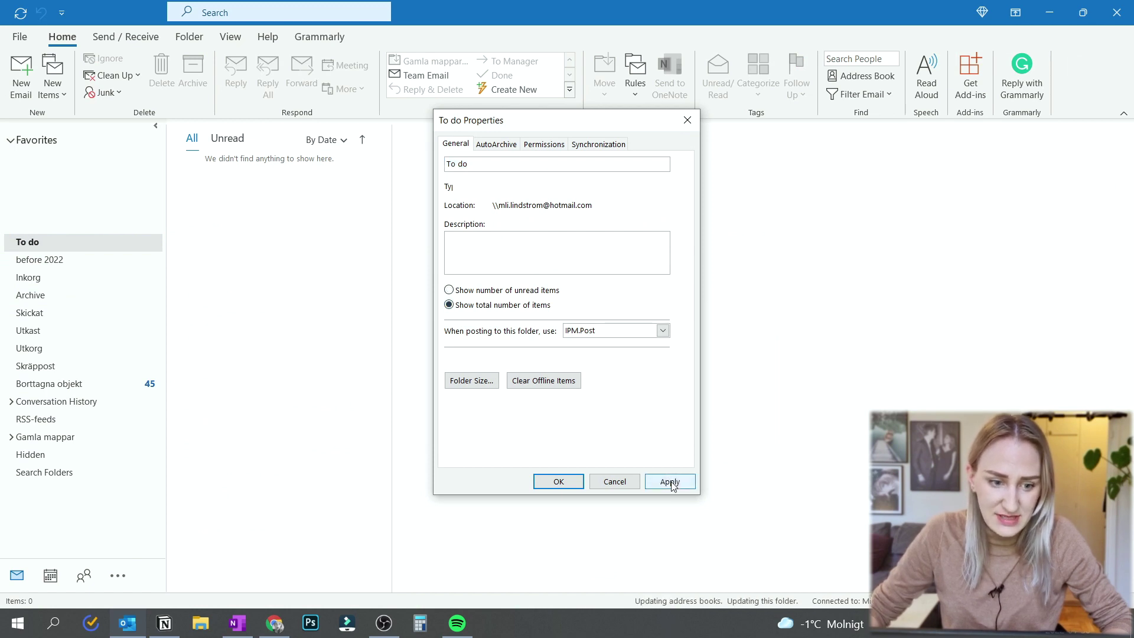
left_click(671, 482)
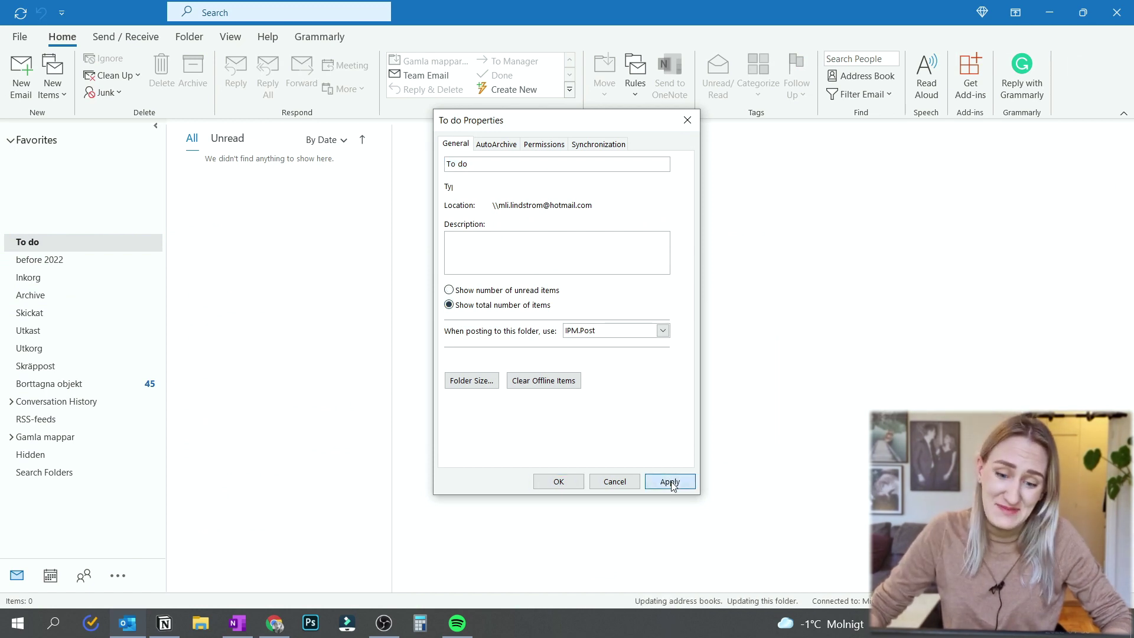
left_click(570, 482)
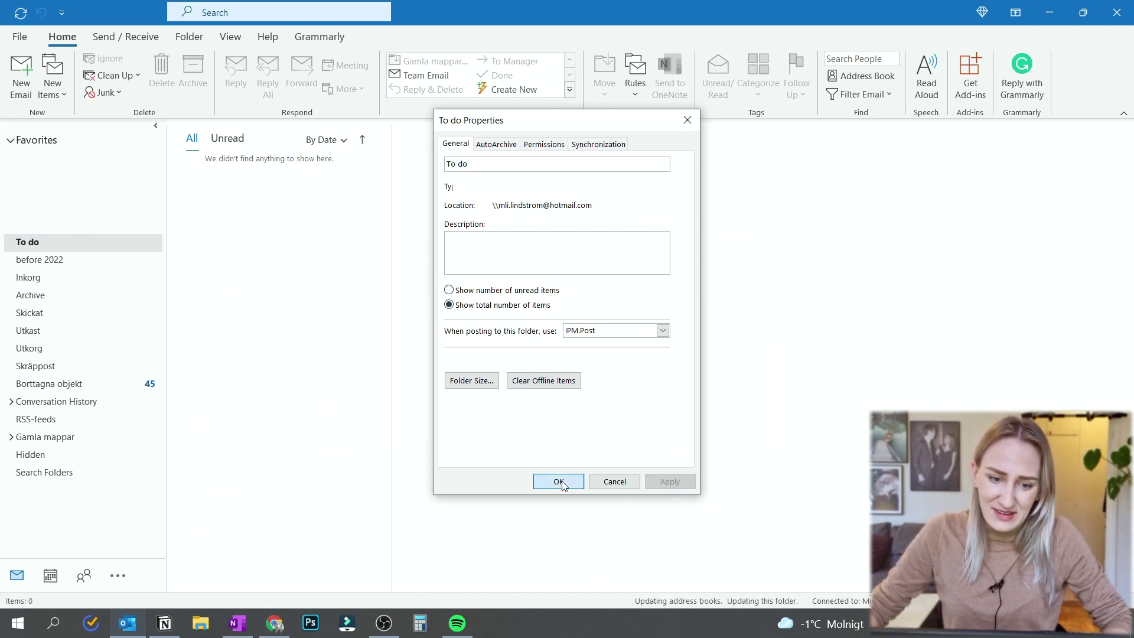
Step: Drag the GTD and FOOLPROOF comment emails into To do and check them there
left_click(73, 277)
left_click(263, 192)
left_click_drag(264, 192, 101, 244)
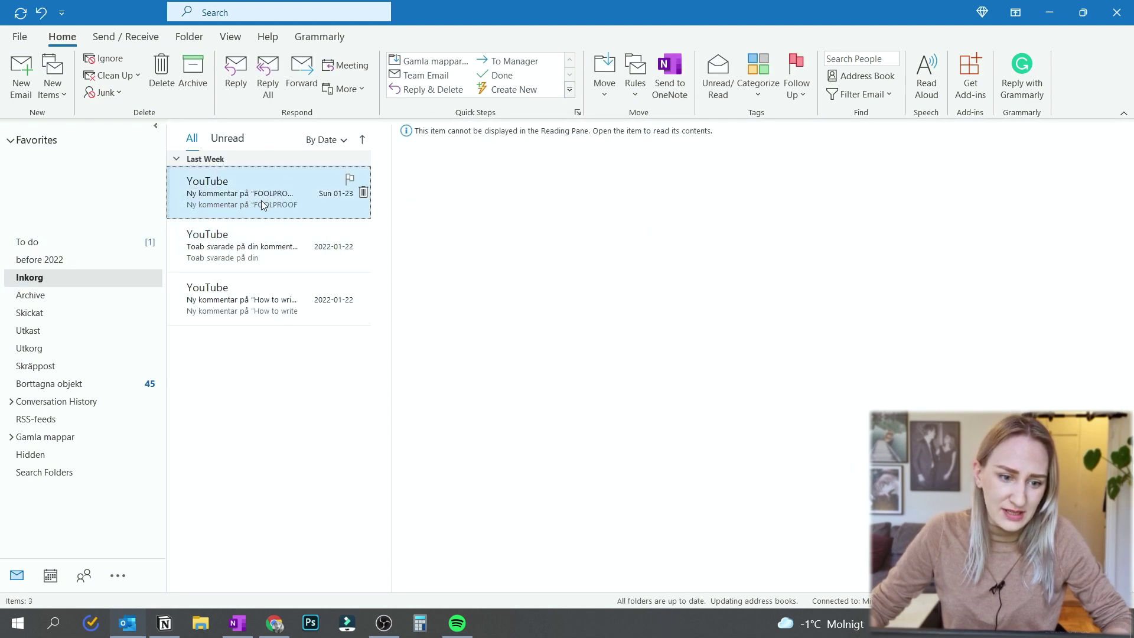
left_click_drag(263, 204, 91, 241)
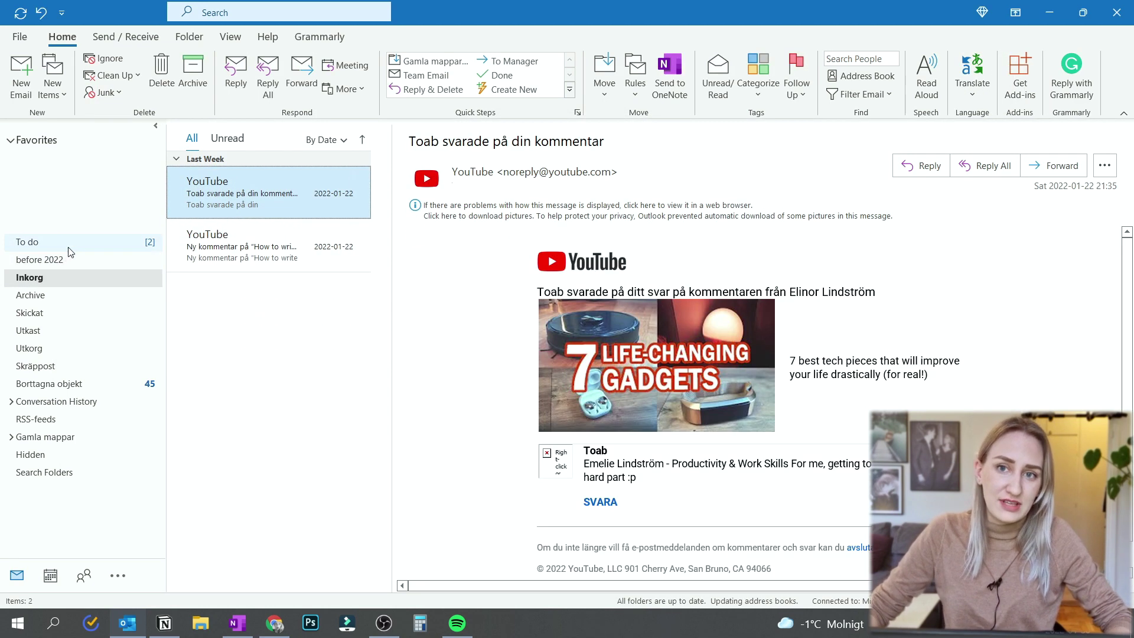
left_click(69, 247)
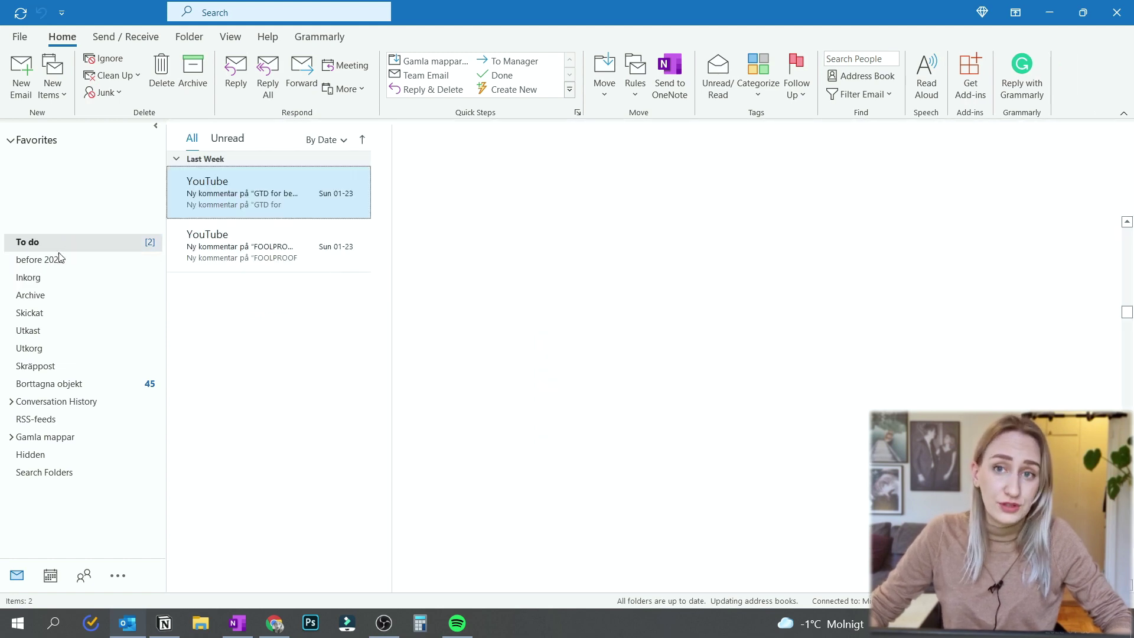
left_click(71, 277)
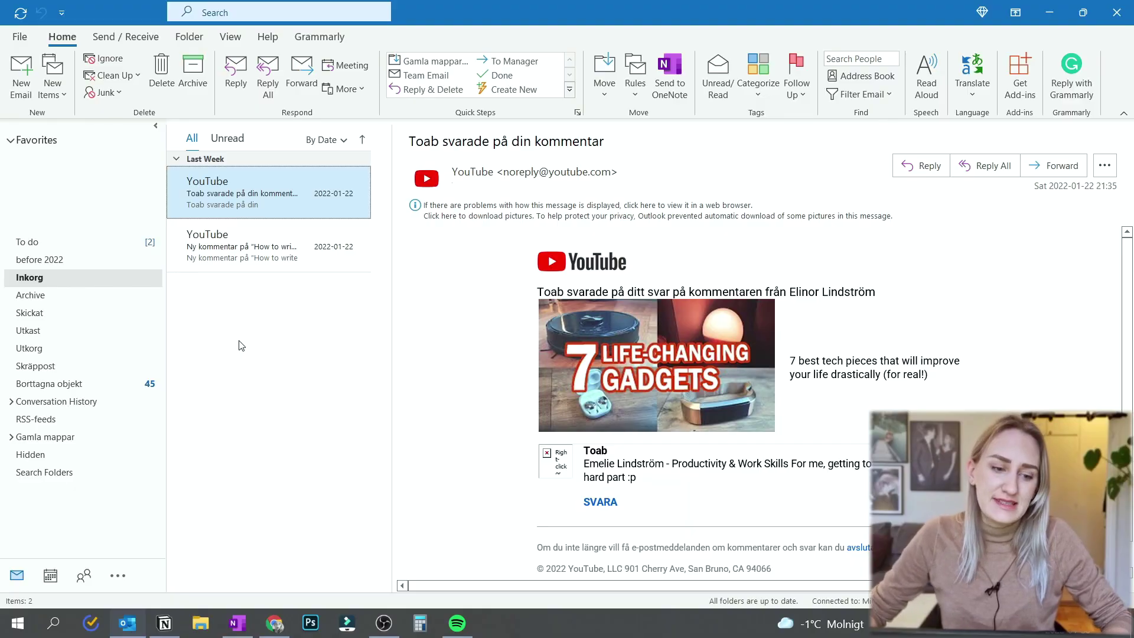
left_click(61, 518)
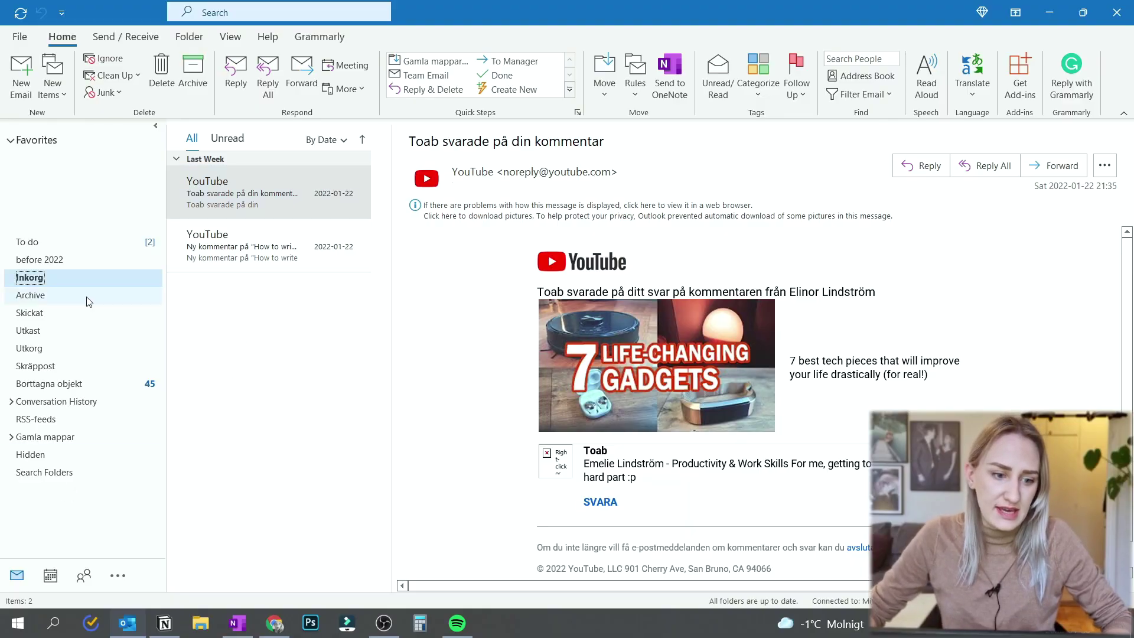
Step: Create a 'References' folder, move Inkorg to the top of Favorites, and open References
right_click(52, 230)
left_click(100, 304)
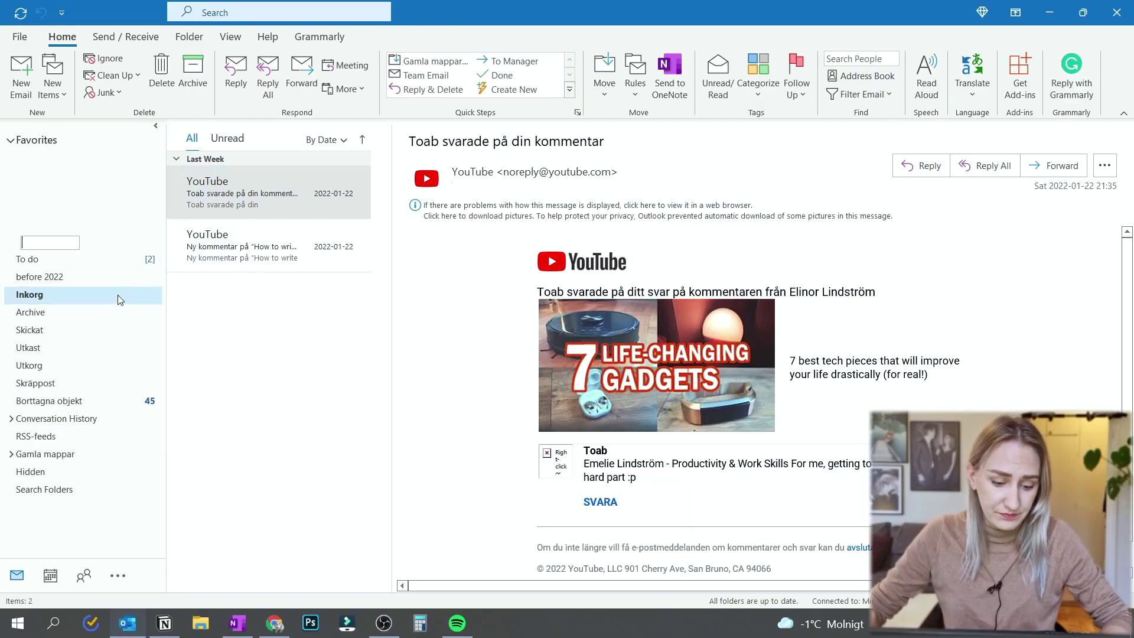
type("Reference")
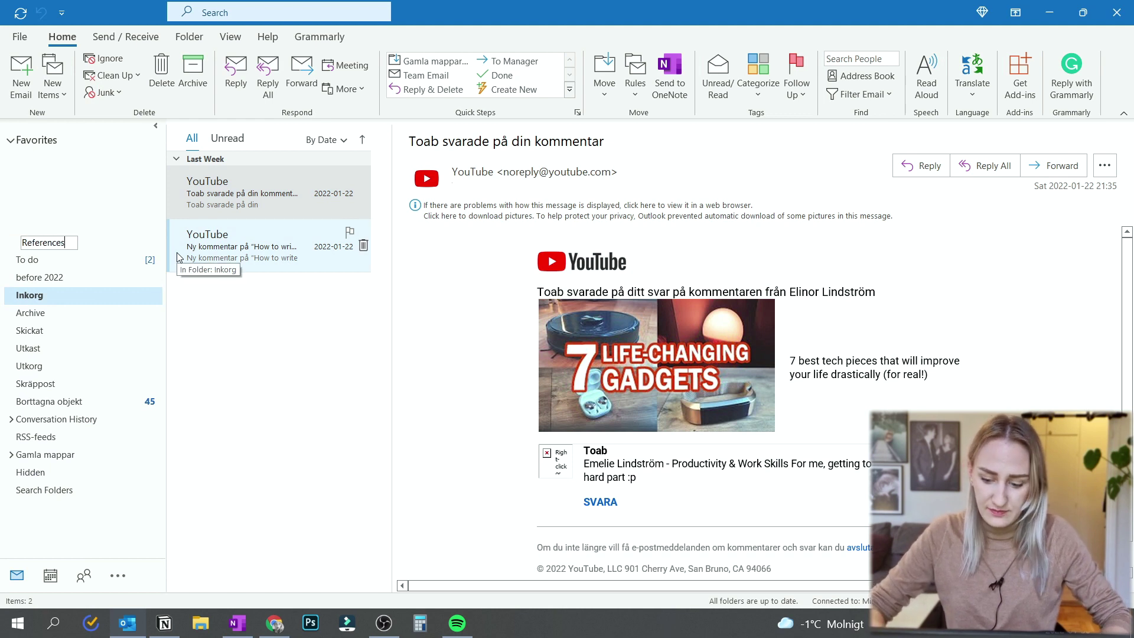
type("s")
key("Return")
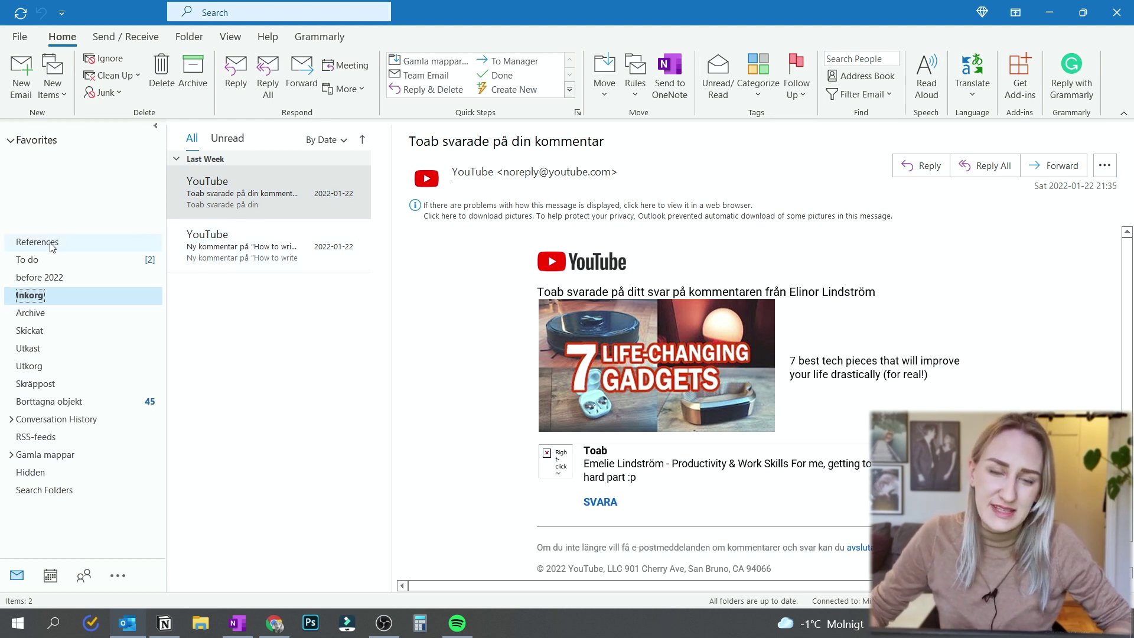
left_click_drag(46, 301, 65, 243)
left_click(59, 259)
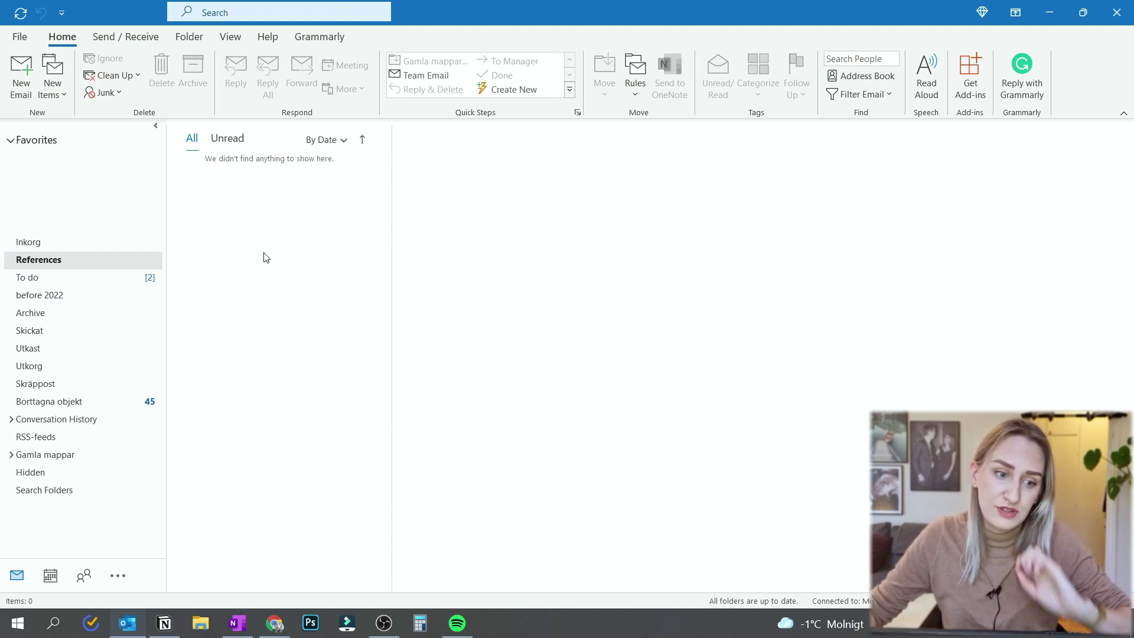
Step: Add a Reading list folder and set References to show its total number of items
left_click(44, 532)
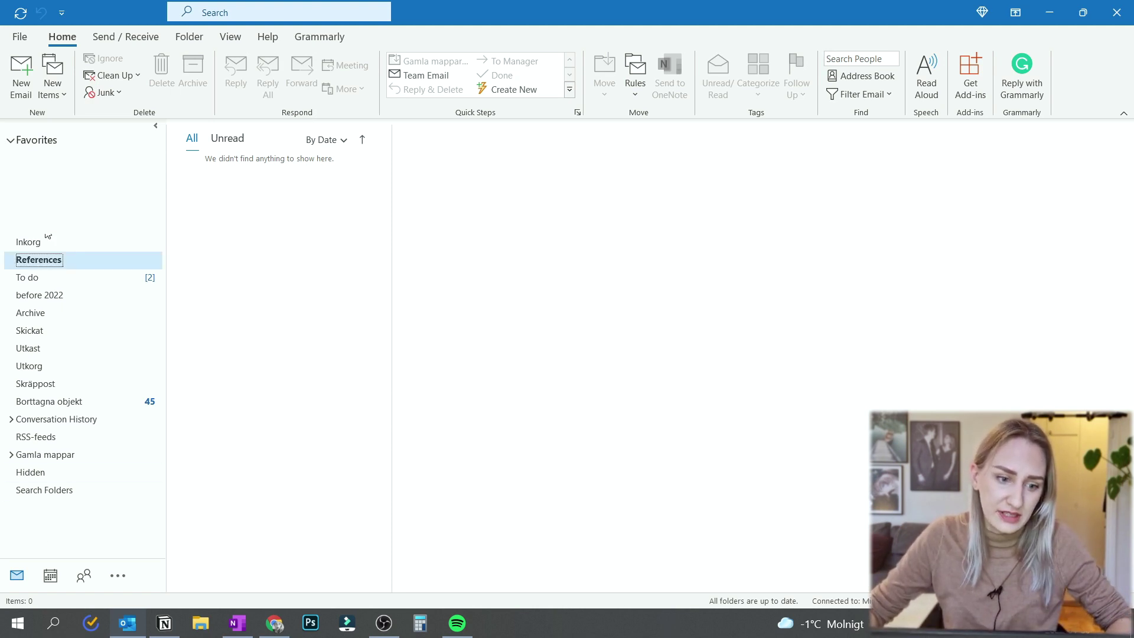
right_click(62, 241)
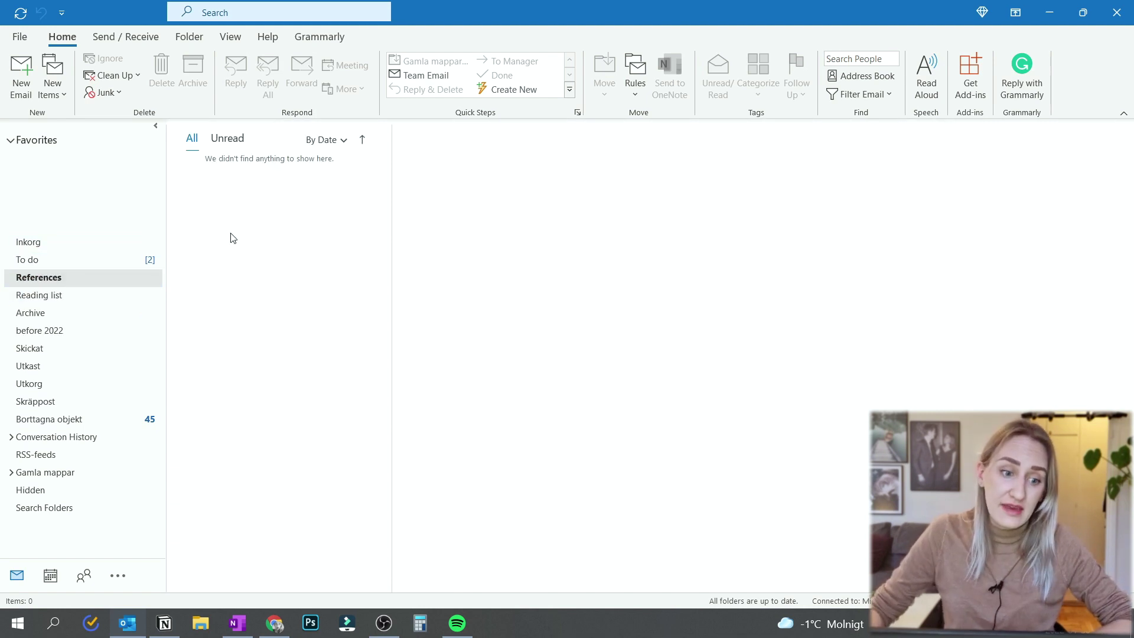
right_click(66, 279)
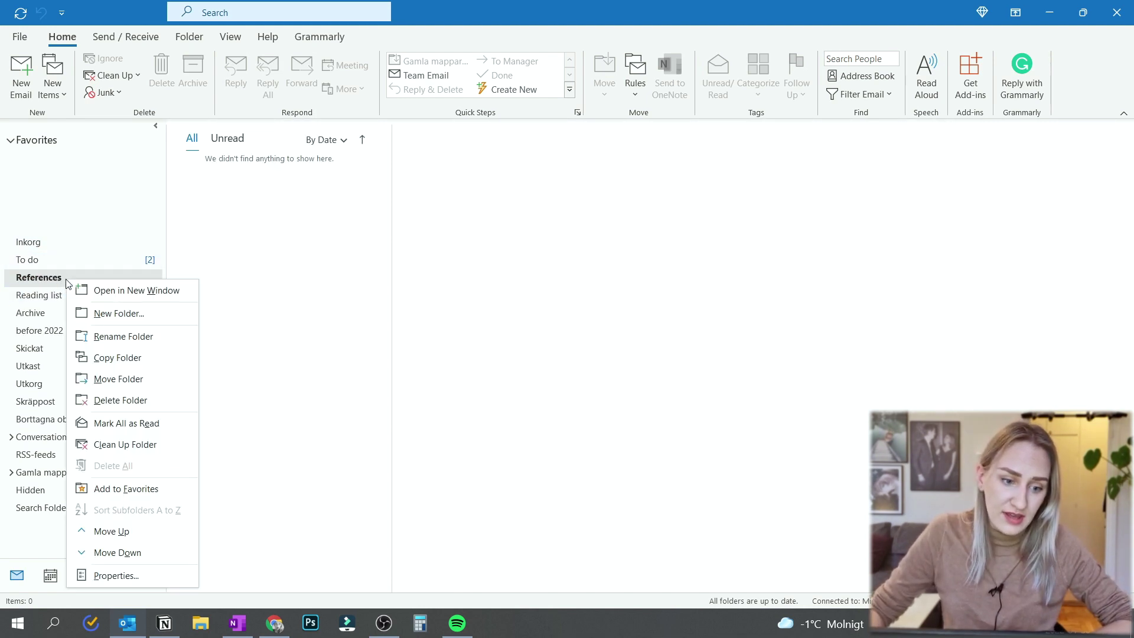
left_click(116, 575)
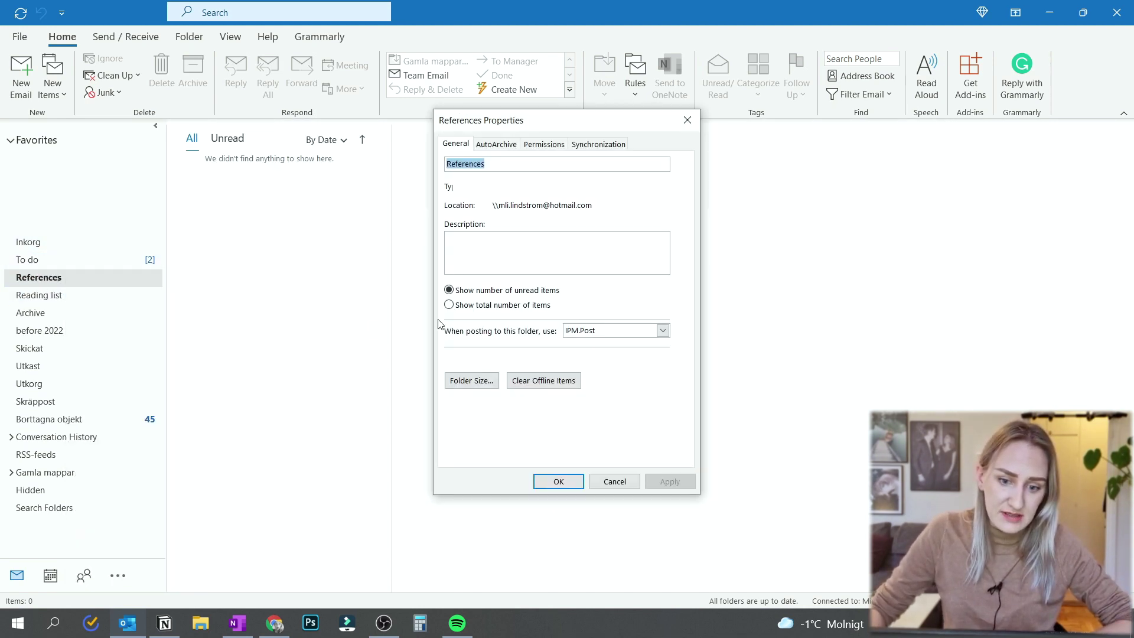
left_click(449, 305)
left_click(668, 481)
left_click(558, 481)
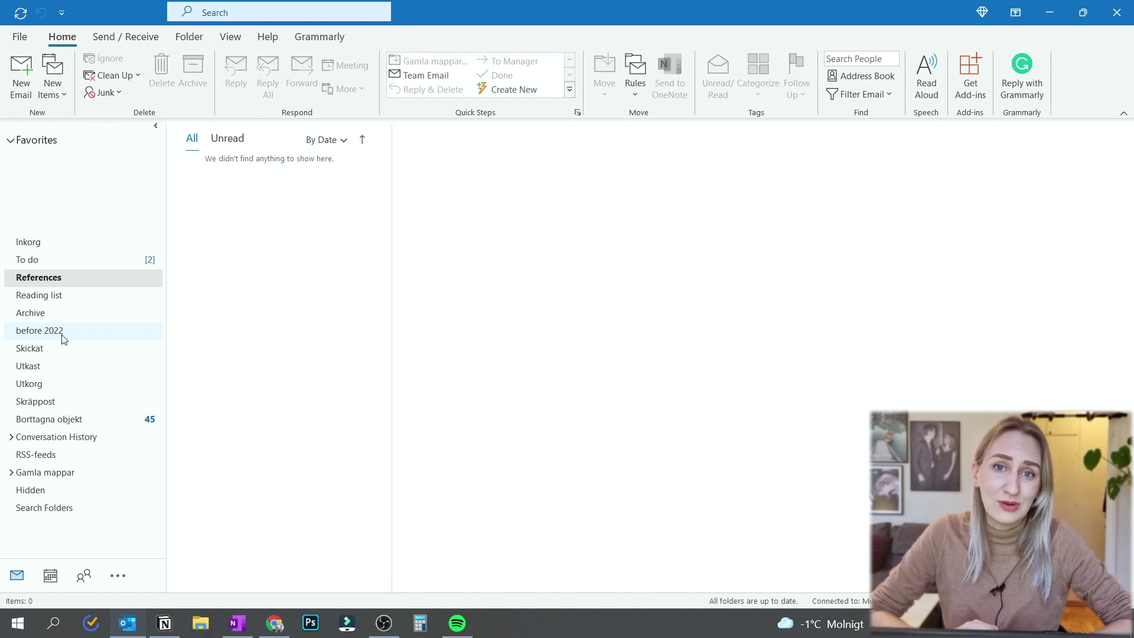
Step: Switch to Inkorg with Ctrl+Shift+I to view its two YouTube messages
key("ctrl+shift+i")
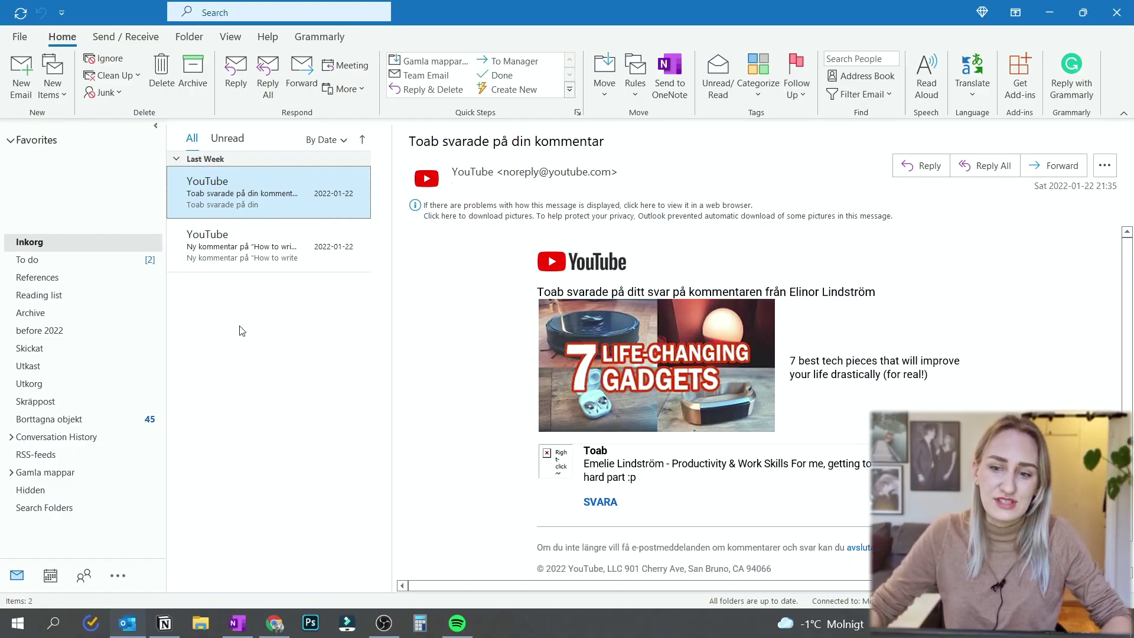
Step: Check the category list unchanged, then delete the Toab svarade message to leave Inkorg empty
left_click(758, 94)
left_click(756, 97)
key("Delete")
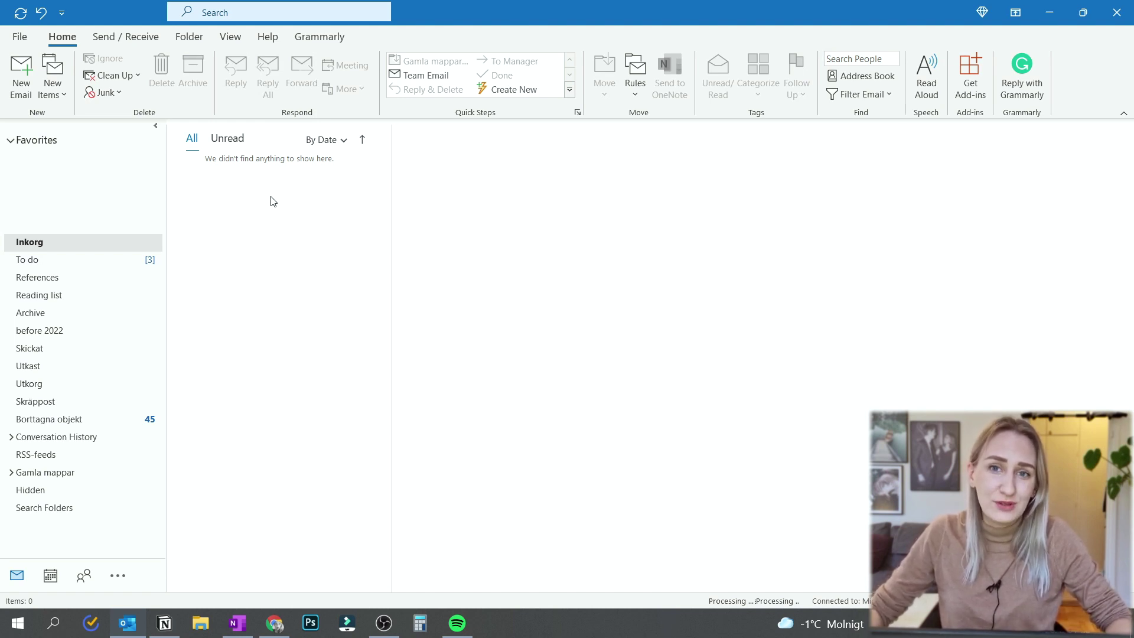
Step: Open the 344-message Archive folder and start a search there, checking the category filters
left_click(32, 313)
left_click(231, 12)
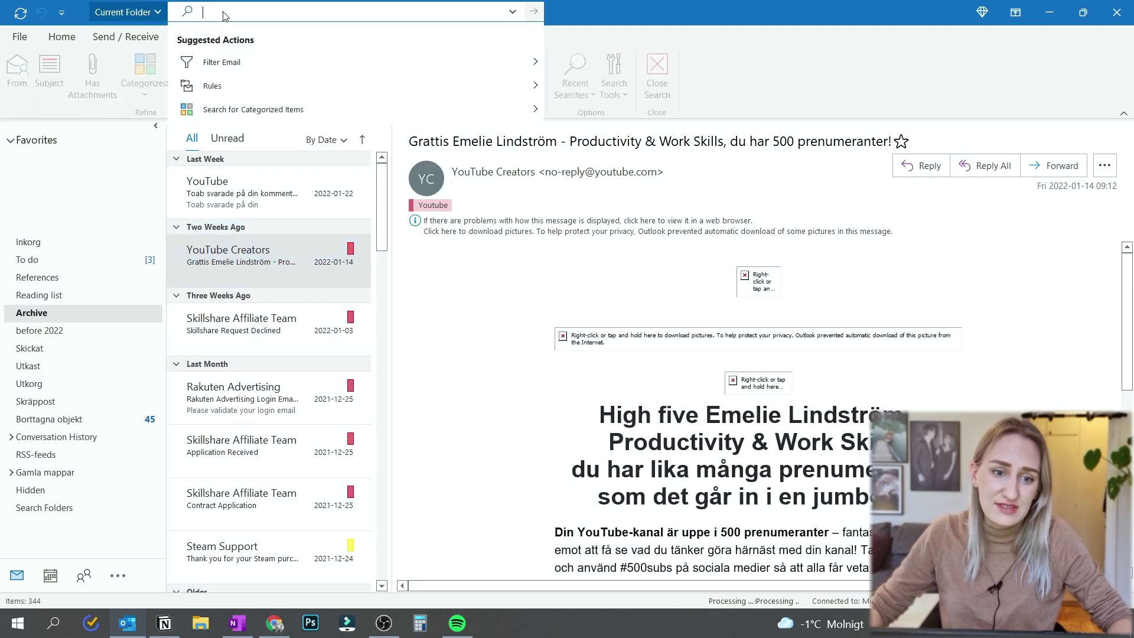
left_click(614, 9)
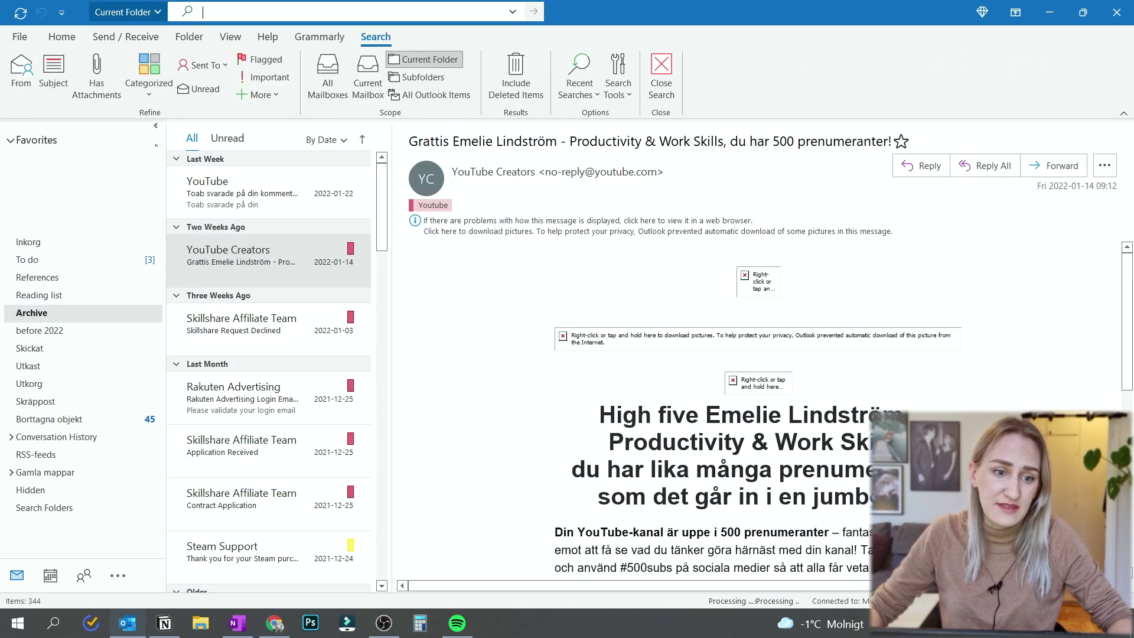
left_click(142, 94)
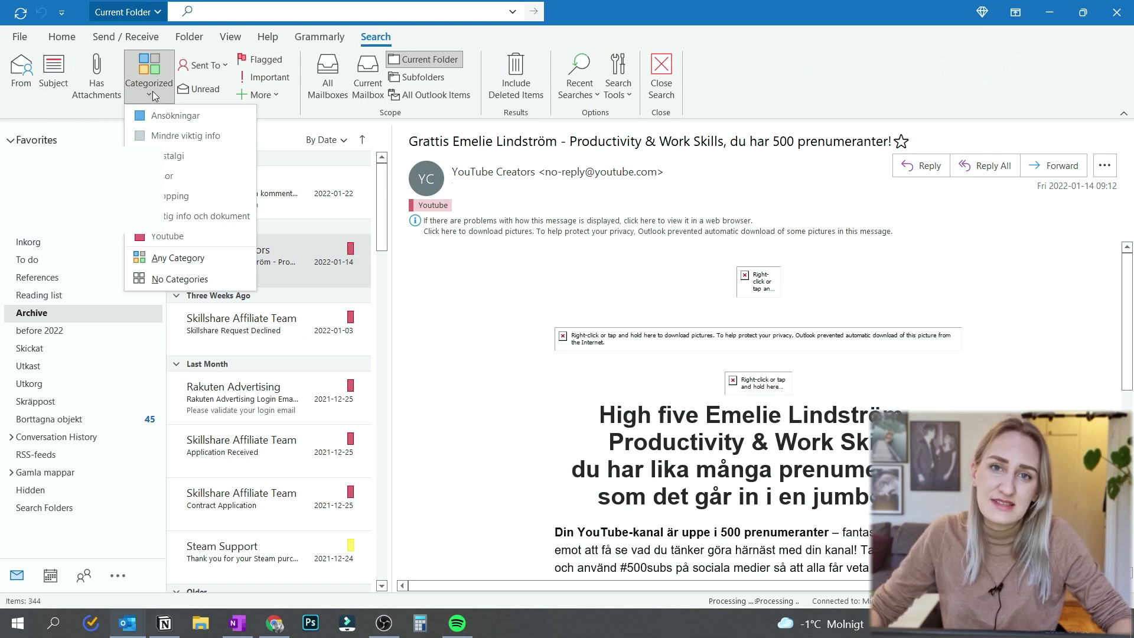
left_click(242, 17)
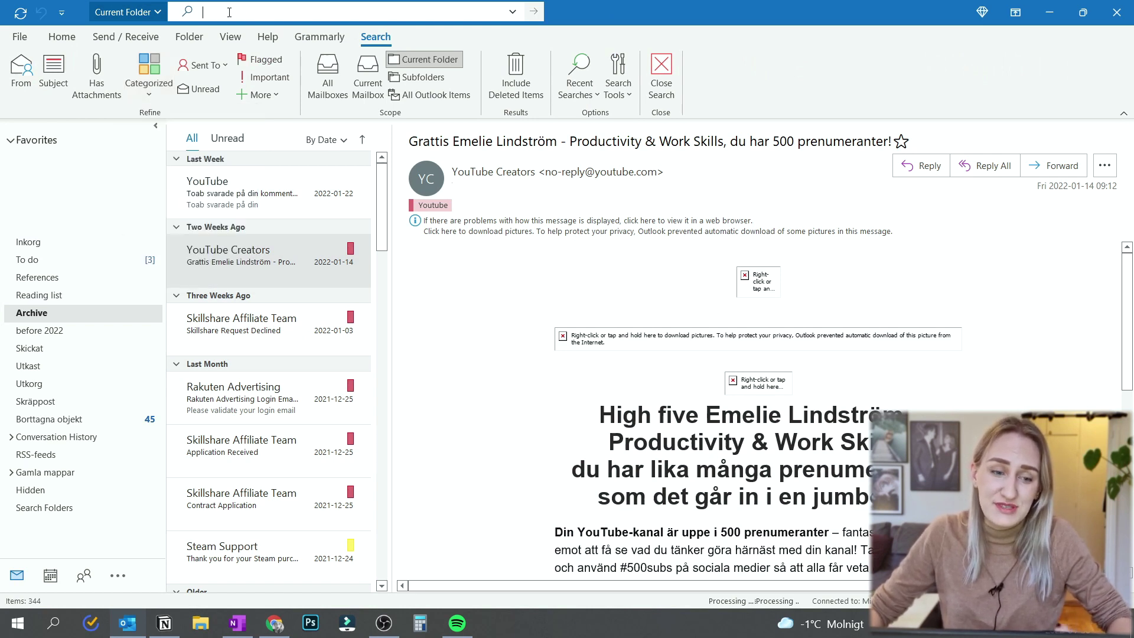
Step: Exit search via the Home tab and open Inkorg to confirm it holds 0 items
left_click(62, 36)
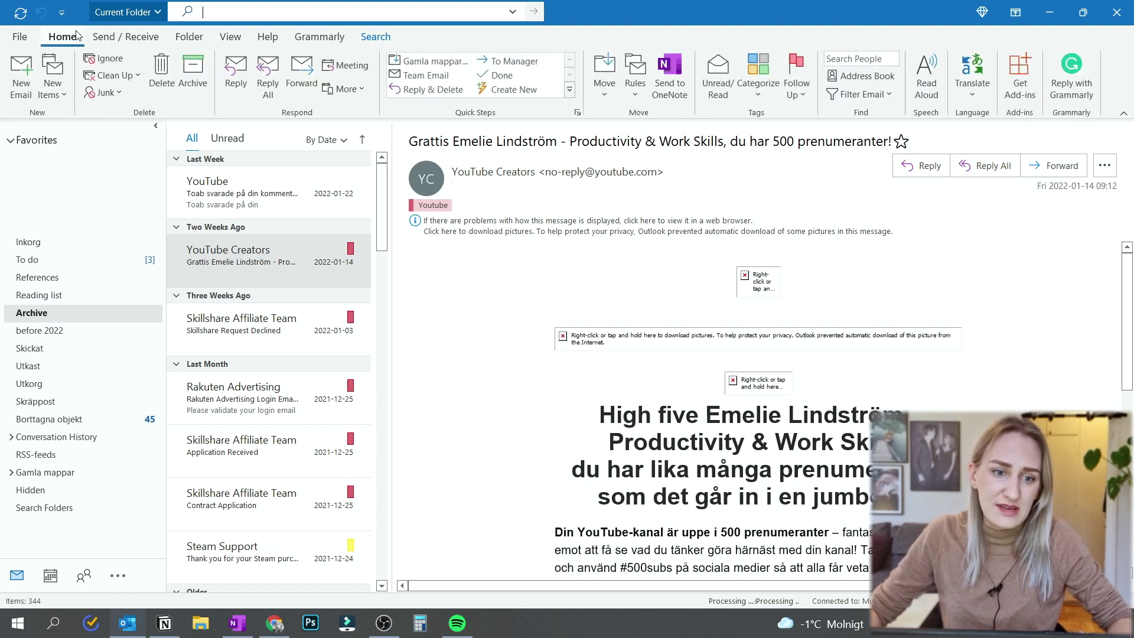
left_click(37, 243)
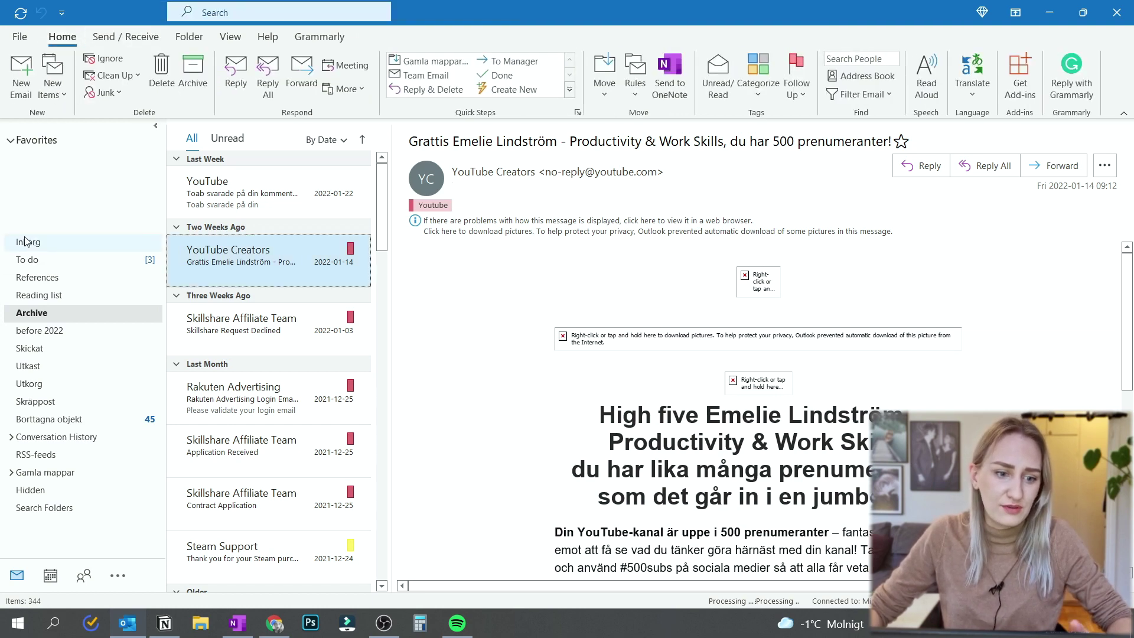